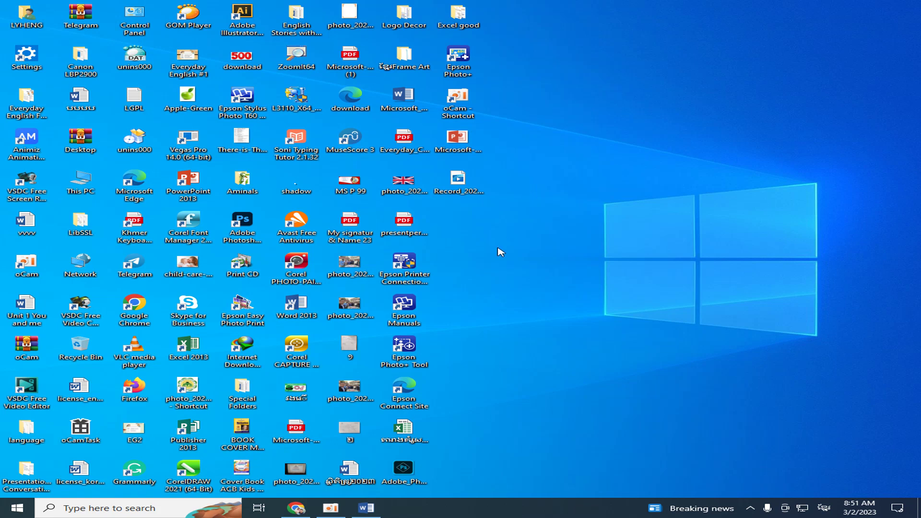
Step: Bring the blank Document1 window forward from the taskbar and show the Page Layout options
{"action": "left_click", "coordinate": [368, 512]}
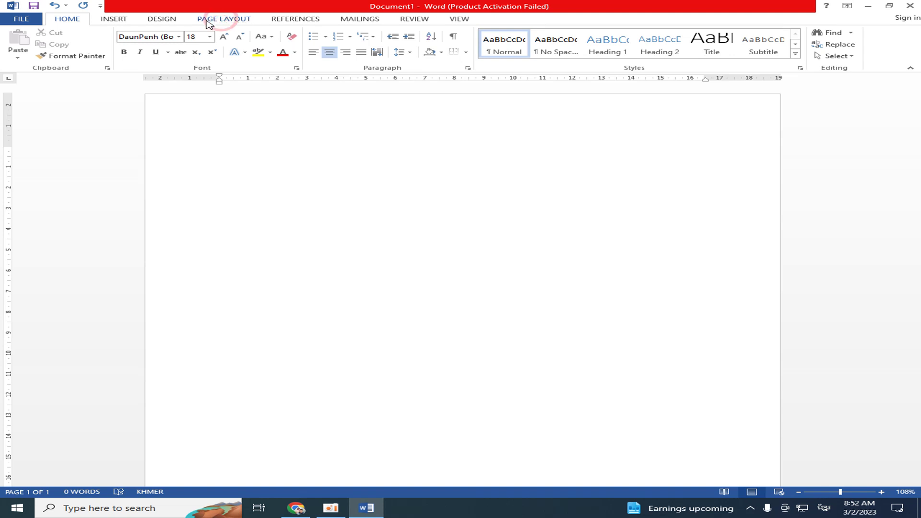
{"action": "left_click", "coordinate": [213, 21]}
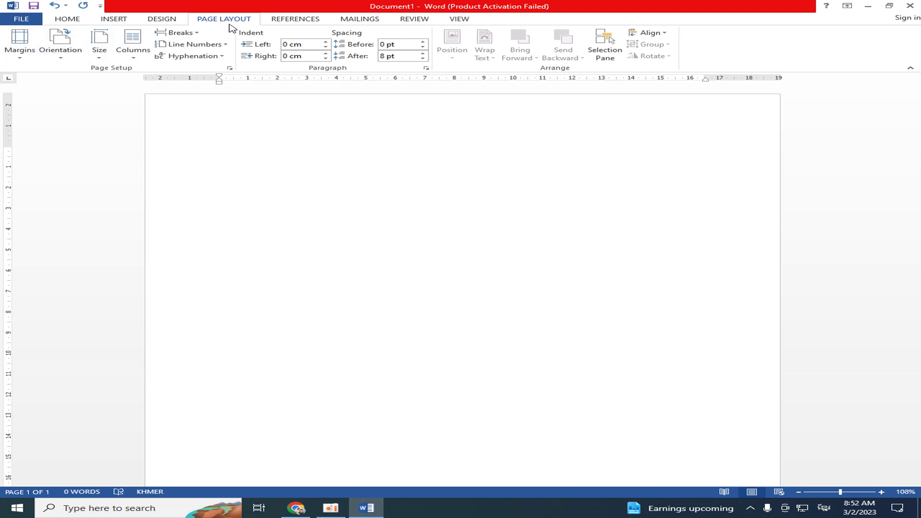
Step: Choose A4 (210 x 297 mm) as the page's paper size
{"action": "left_click", "coordinate": [100, 59]}
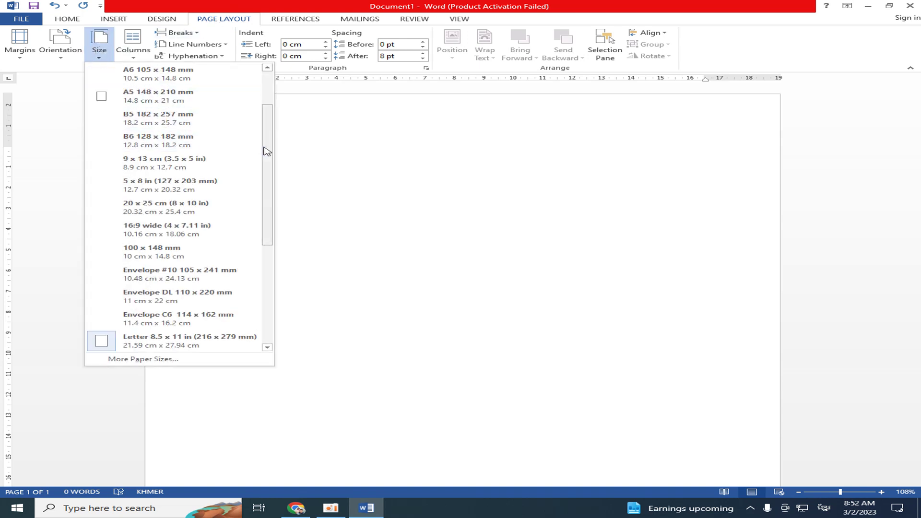
{"action": "scroll", "coordinate": [267, 151], "scroll_direction": "up", "scroll_amount": 3}
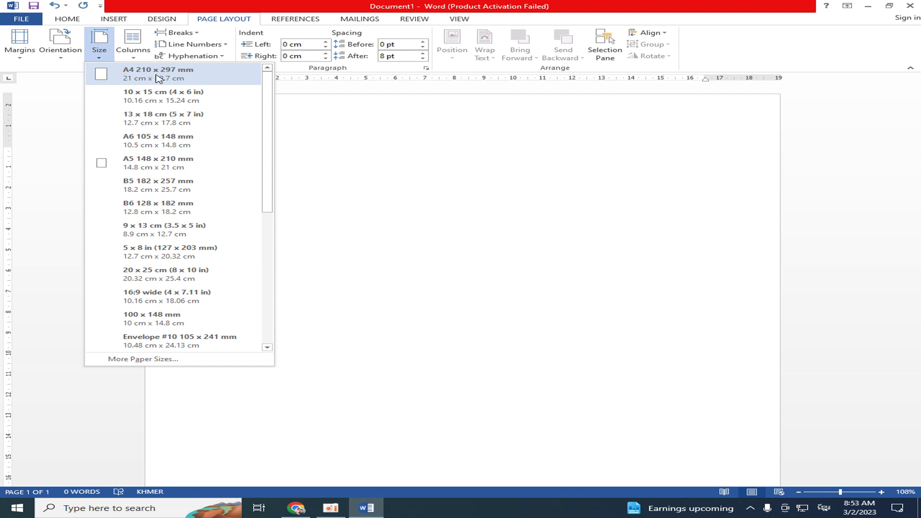
{"action": "mouse_move", "coordinate": [265, 82]}
{"action": "left_mouse_down"}
{"action": "mouse_move", "coordinate": [285, 287]}
{"action": "mouse_move", "coordinate": [274, 88]}
{"action": "mouse_move", "coordinate": [301, 293]}
{"action": "mouse_move", "coordinate": [273, 64]}
{"action": "mouse_move", "coordinate": [284, 67]}
{"action": "left_mouse_up"}
{"action": "left_click", "coordinate": [148, 79]}
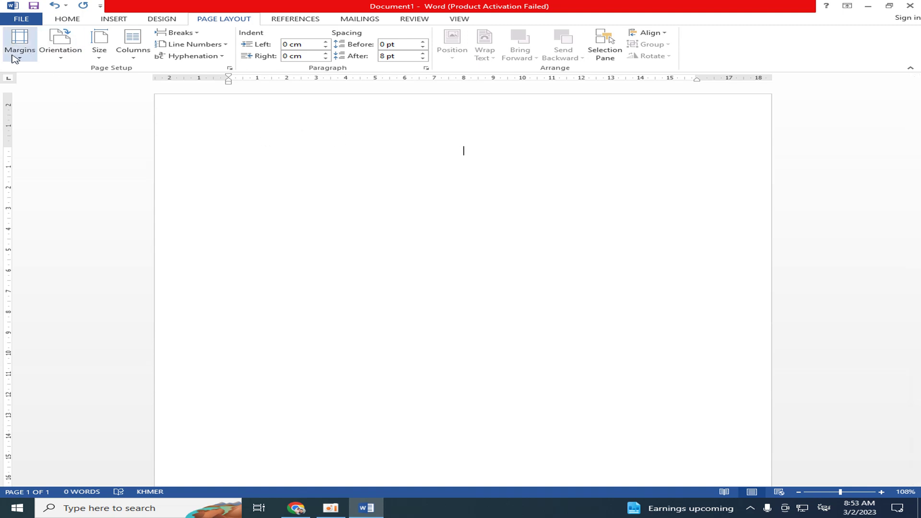
{"action": "left_click", "coordinate": [59, 54]}
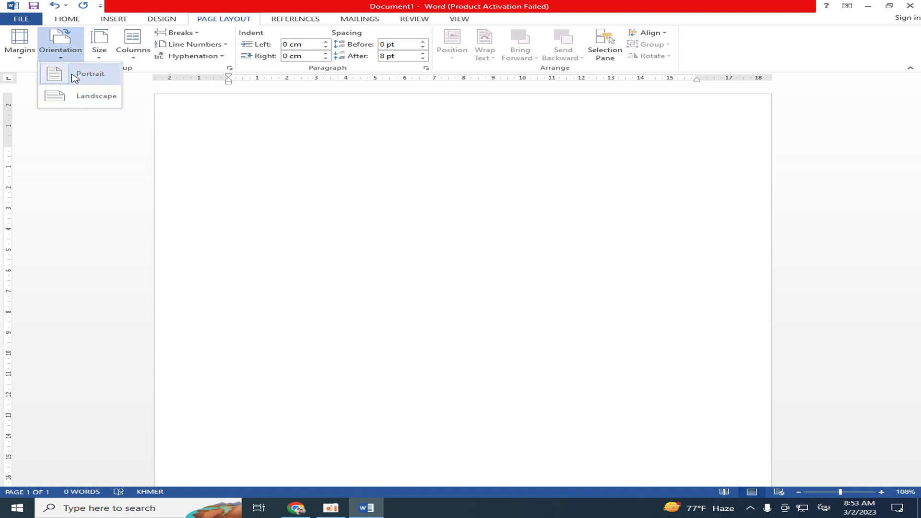
Step: Keep Portrait orientation and reconfirm the A4 paper size
{"action": "left_click", "coordinate": [61, 78]}
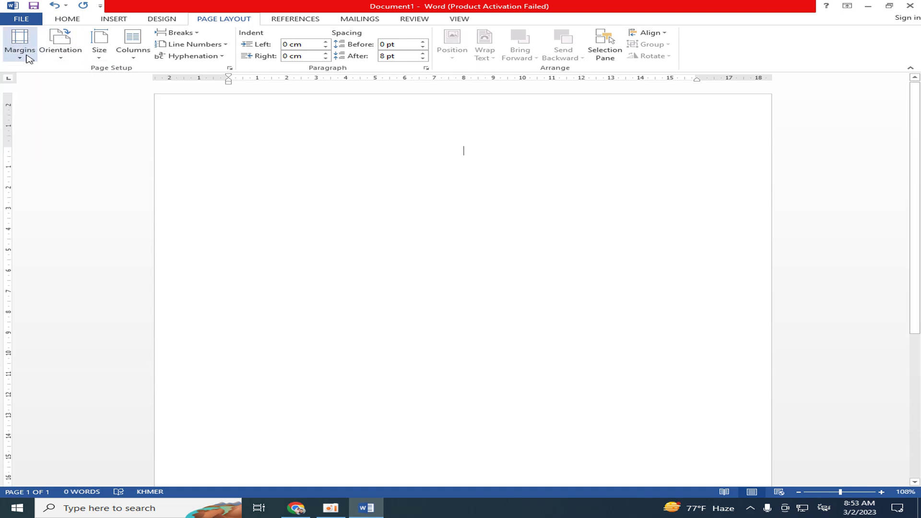
{"action": "left_click", "coordinate": [98, 55]}
{"action": "left_click", "coordinate": [129, 74]}
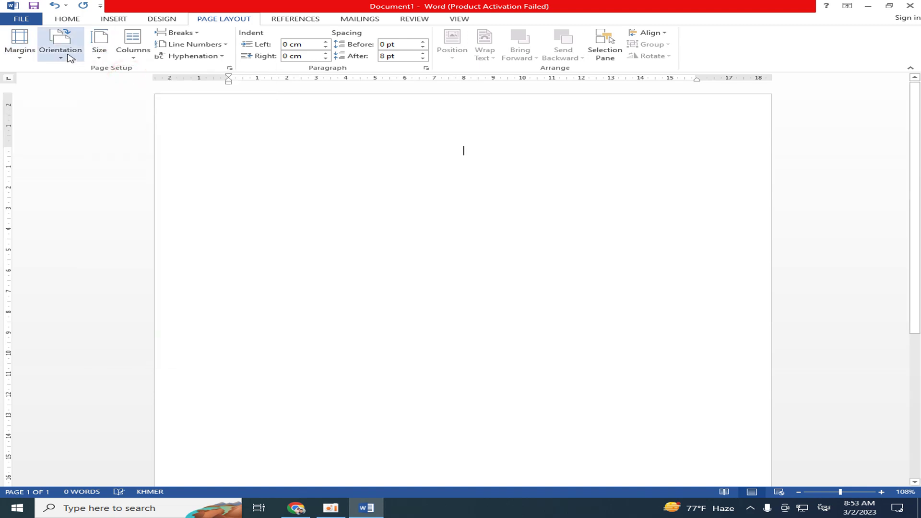
{"action": "left_click", "coordinate": [61, 50]}
{"action": "left_click", "coordinate": [91, 75]}
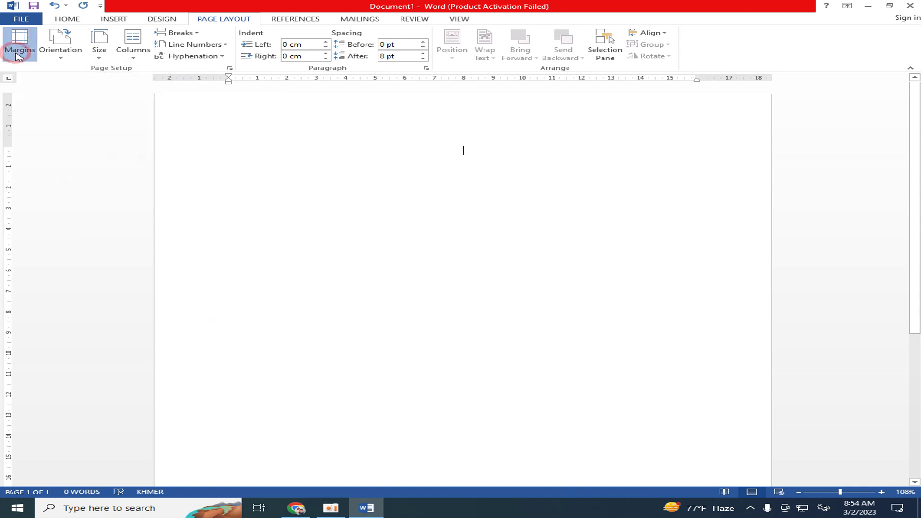
Step: Apply the Narrow margin preset to the page
{"action": "left_click", "coordinate": [21, 54]}
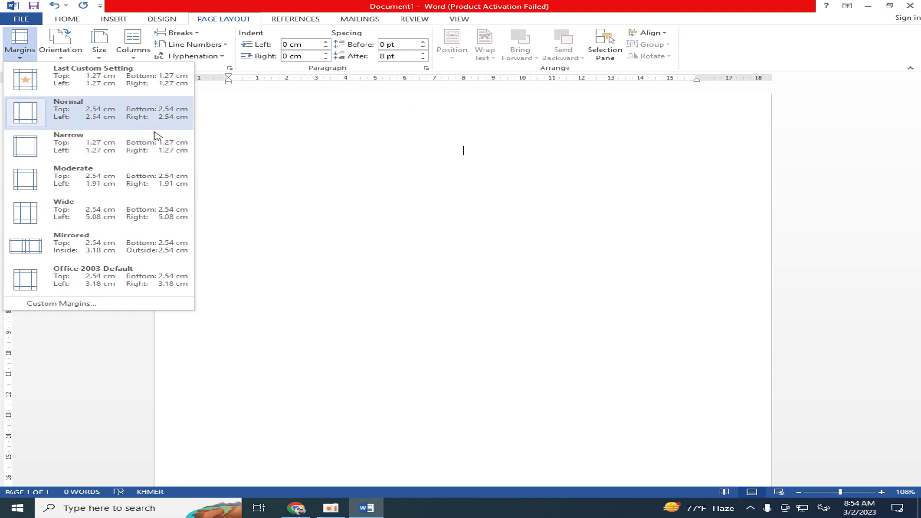
{"action": "left_click", "coordinate": [36, 149]}
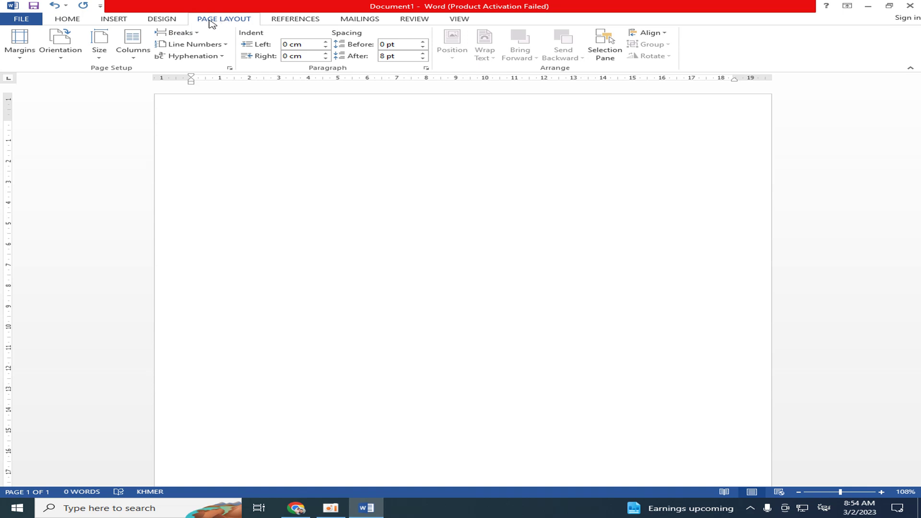
{"action": "left_click", "coordinate": [213, 19]}
Step: Reapply Portrait orientation and Narrow margins, then return to the Home formatting options
{"action": "left_click", "coordinate": [99, 43]}
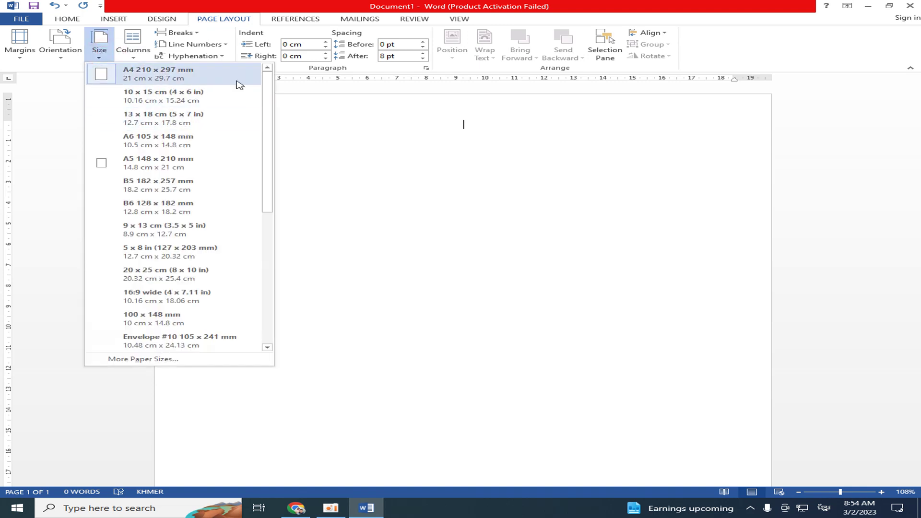
{"action": "left_click", "coordinate": [67, 52]}
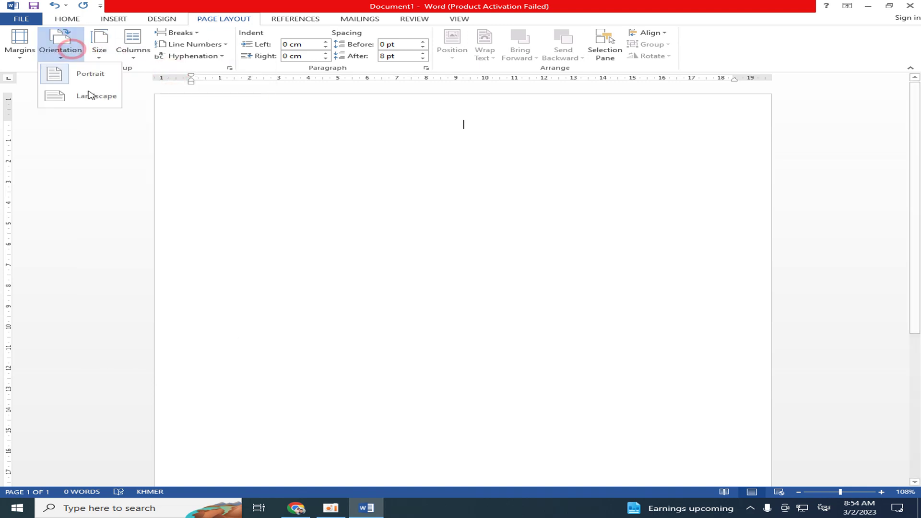
{"action": "left_click", "coordinate": [72, 73]}
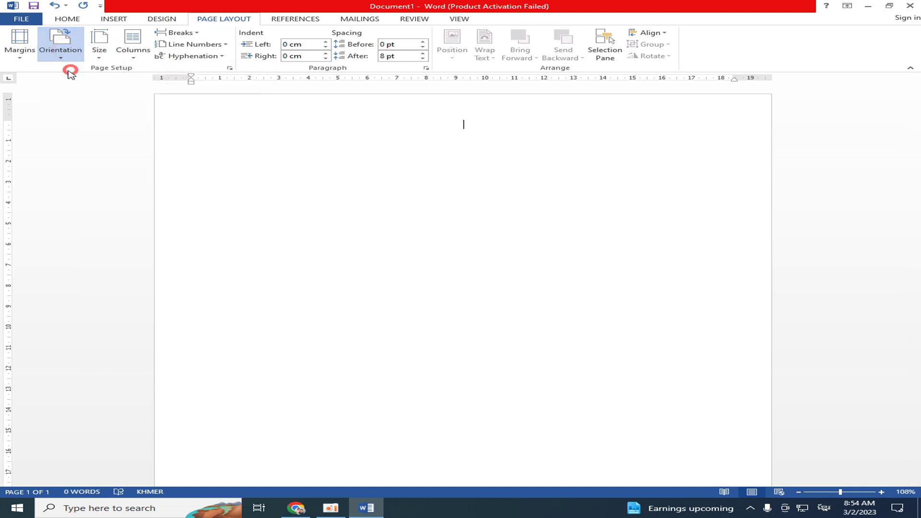
{"action": "left_click", "coordinate": [19, 46]}
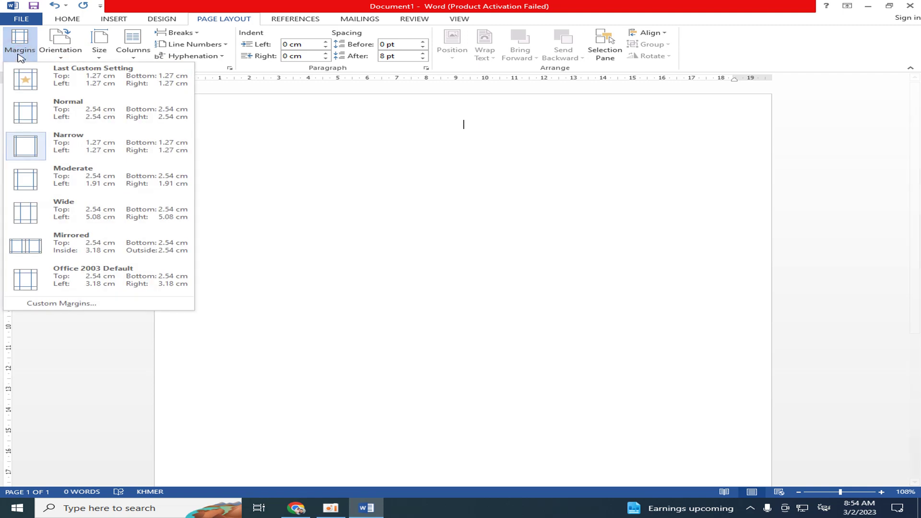
{"action": "left_click", "coordinate": [62, 146]}
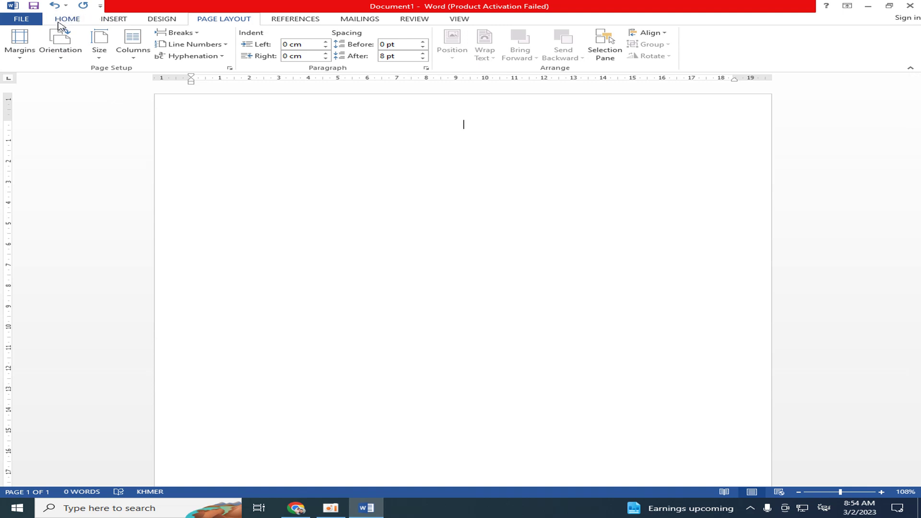
{"action": "left_click", "coordinate": [70, 22]}
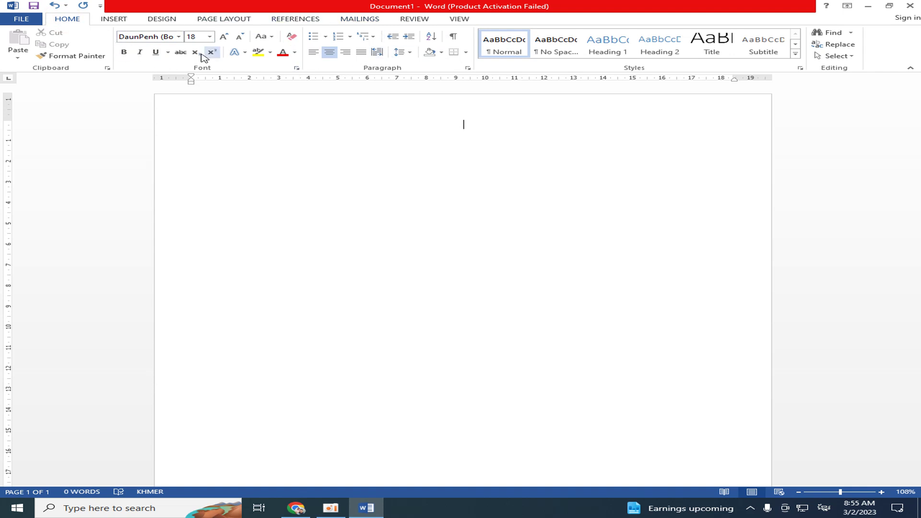
Step: Pick Khmer OS Siemreap from the font list as the document font
{"action": "left_click", "coordinate": [178, 36]}
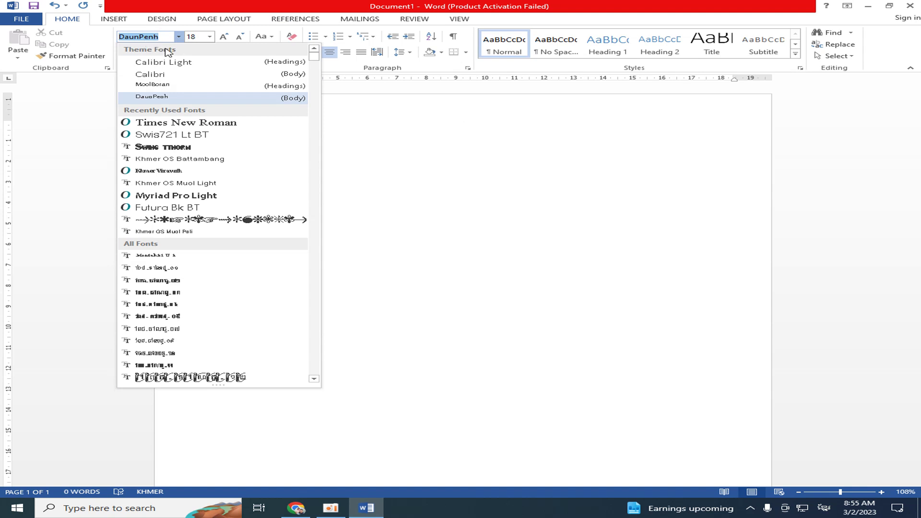
{"action": "left_click", "coordinate": [178, 37]}
{"action": "left_click", "coordinate": [178, 37]}
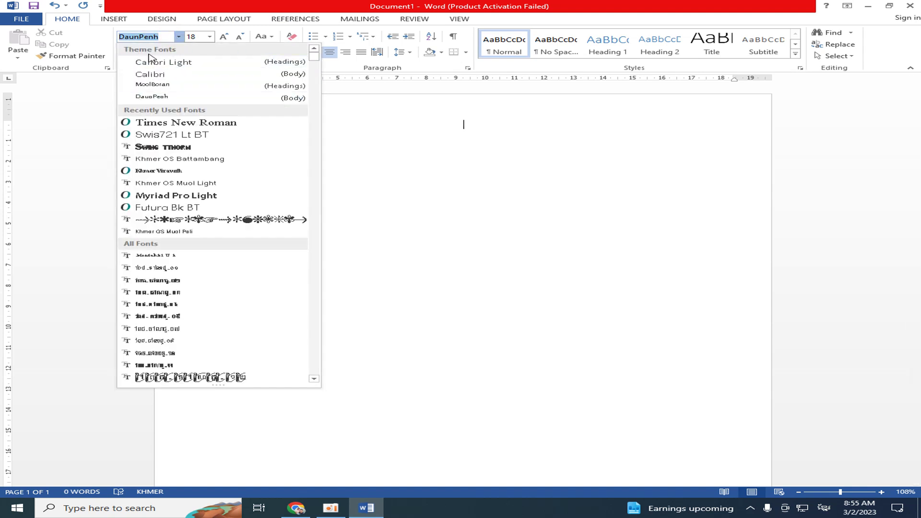
{"action": "left_click_drag", "start_coordinate": [314, 57], "coordinate": [314, 103]}
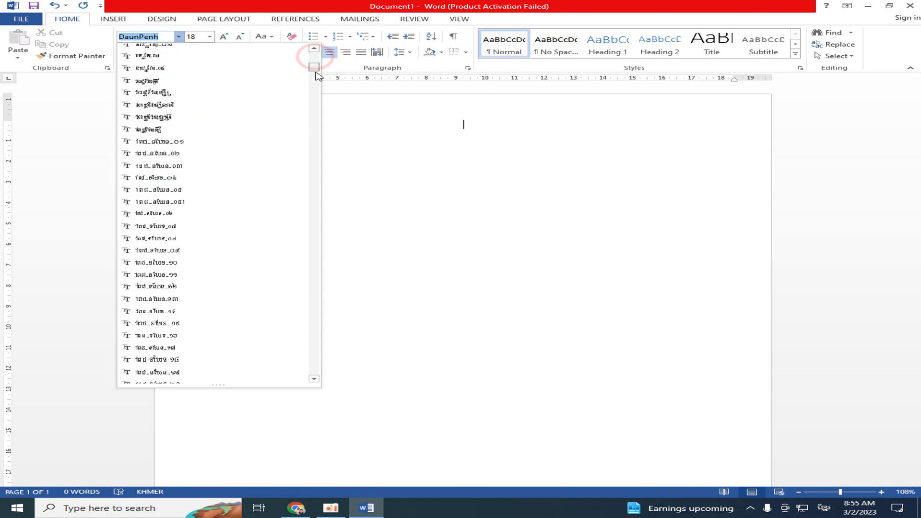
{"action": "scroll", "coordinate": [292, 287], "scroll_direction": "down", "scroll_amount": 5}
{"action": "scroll", "coordinate": [292, 312], "scroll_direction": "down", "scroll_amount": 10}
{"action": "scroll", "coordinate": [292, 336], "scroll_direction": "down", "scroll_amount": 10}
{"action": "scroll", "coordinate": [292, 351], "scroll_direction": "down", "scroll_amount": 10}
{"action": "scroll", "coordinate": [291, 342], "scroll_direction": "down", "scroll_amount": 10}
{"action": "scroll", "coordinate": [302, 322], "scroll_direction": "up", "scroll_amount": 2}
{"action": "scroll", "coordinate": [314, 303], "scroll_direction": "up", "scroll_amount": 4}
{"action": "scroll", "coordinate": [313, 291], "scroll_direction": "up", "scroll_amount": 2}
{"action": "scroll", "coordinate": [309, 289], "scroll_direction": "down", "scroll_amount": 3}
{"action": "scroll", "coordinate": [294, 290], "scroll_direction": "up", "scroll_amount": 5}
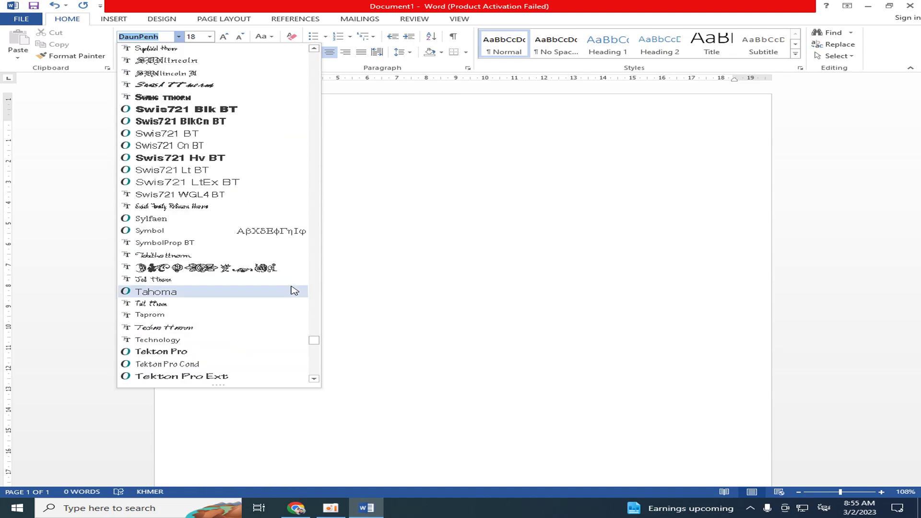
{"action": "scroll", "coordinate": [289, 281], "scroll_direction": "up", "scroll_amount": 8}
{"action": "scroll", "coordinate": [281, 277], "scroll_direction": "up", "scroll_amount": 5}
{"action": "scroll", "coordinate": [259, 232], "scroll_direction": "up", "scroll_amount": 5}
{"action": "scroll", "coordinate": [277, 232], "scroll_direction": "up", "scroll_amount": 5}
{"action": "scroll", "coordinate": [257, 227], "scroll_direction": "up", "scroll_amount": 6}
{"action": "scroll", "coordinate": [249, 226], "scroll_direction": "up", "scroll_amount": 5}
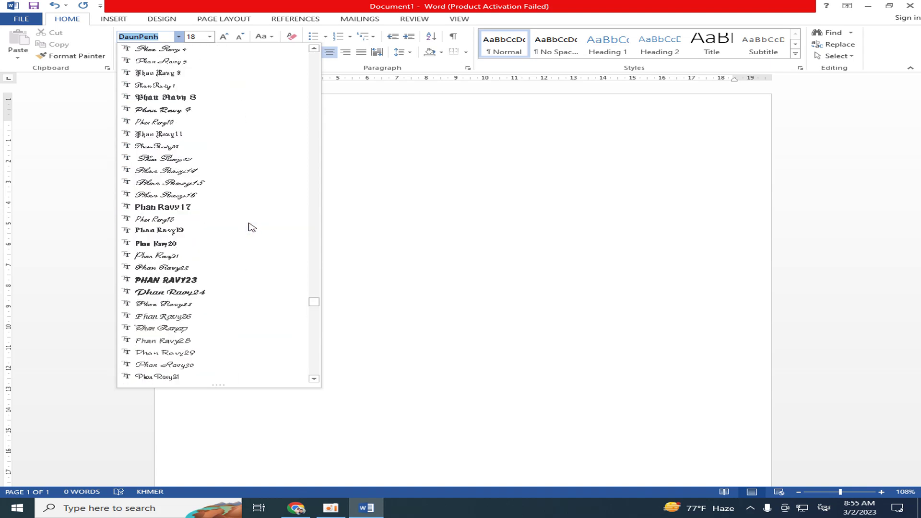
{"action": "scroll", "coordinate": [288, 288], "scroll_direction": "up", "scroll_amount": 3}
{"action": "left_click_drag", "start_coordinate": [314, 299], "coordinate": [321, 210]}
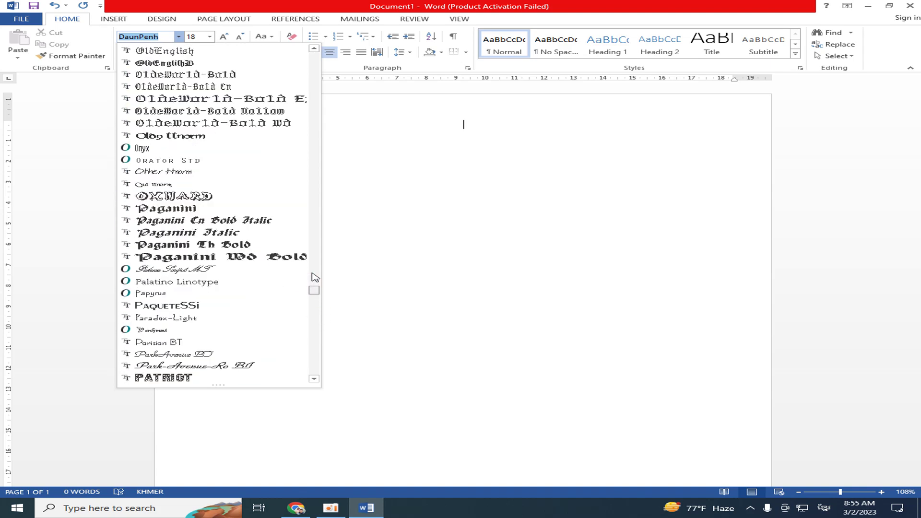
{"action": "scroll", "coordinate": [314, 182], "scroll_direction": "up", "scroll_amount": 10}
{"action": "scroll", "coordinate": [298, 202], "scroll_direction": "up", "scroll_amount": 10}
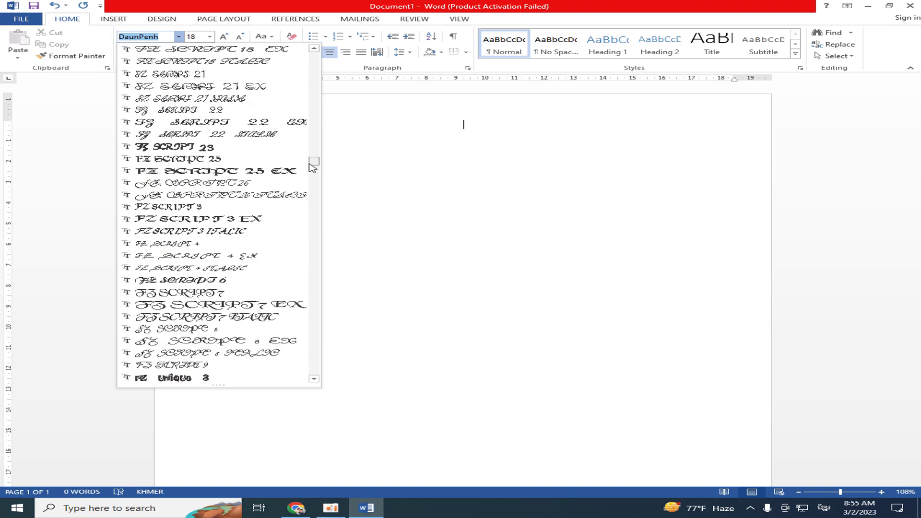
{"action": "left_click_drag", "start_coordinate": [313, 161], "coordinate": [315, 58]}
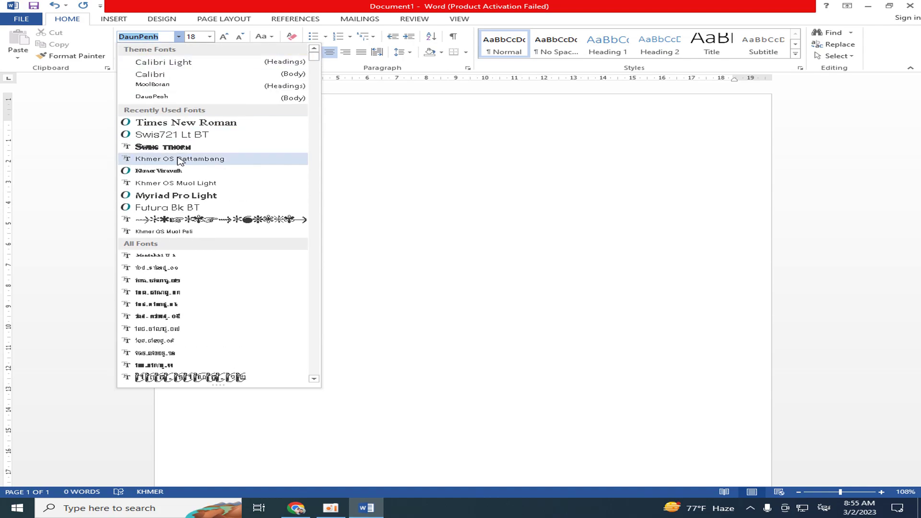
{"action": "left_click_drag", "start_coordinate": [315, 56], "coordinate": [320, 216]}
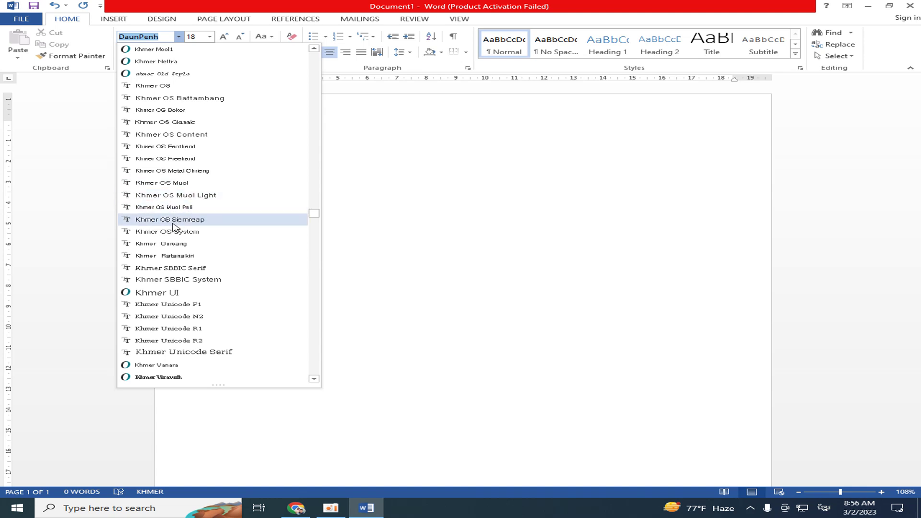
{"action": "left_click", "coordinate": [178, 220]}
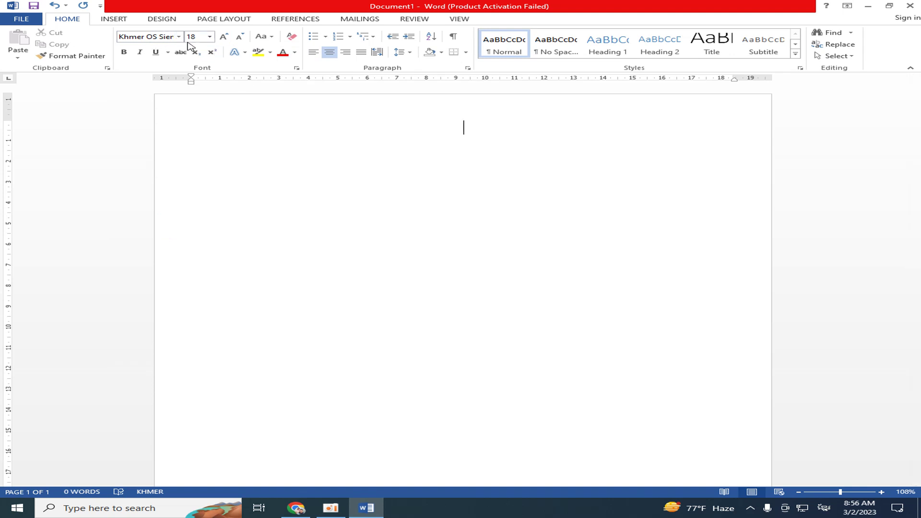
{"action": "left_click", "coordinate": [209, 37]}
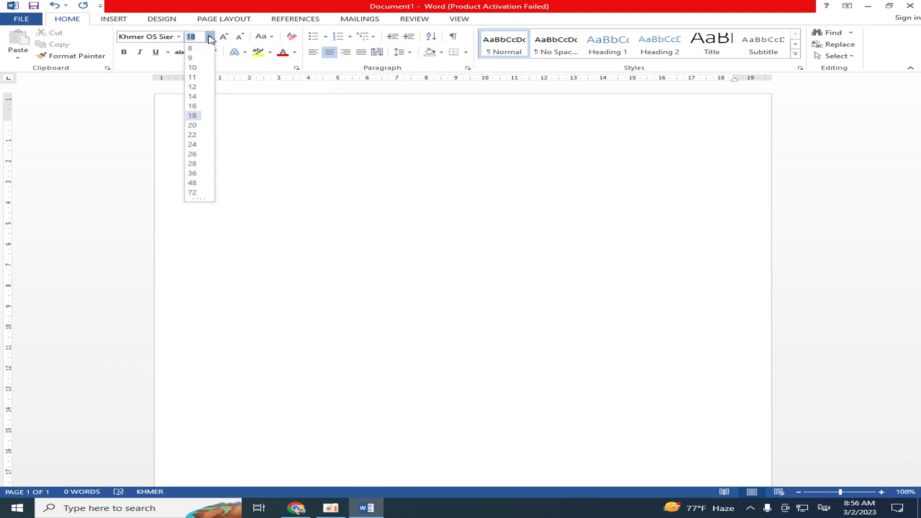
Step: Set the font size to 12 and zoom the page in to 150%
{"action": "left_click", "coordinate": [210, 37]}
{"action": "left_click", "coordinate": [210, 36]}
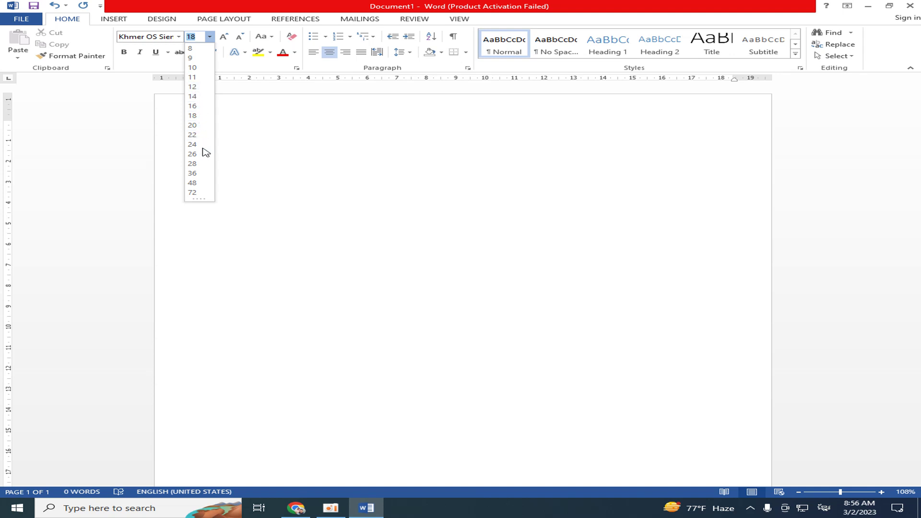
{"action": "left_click", "coordinate": [193, 87]}
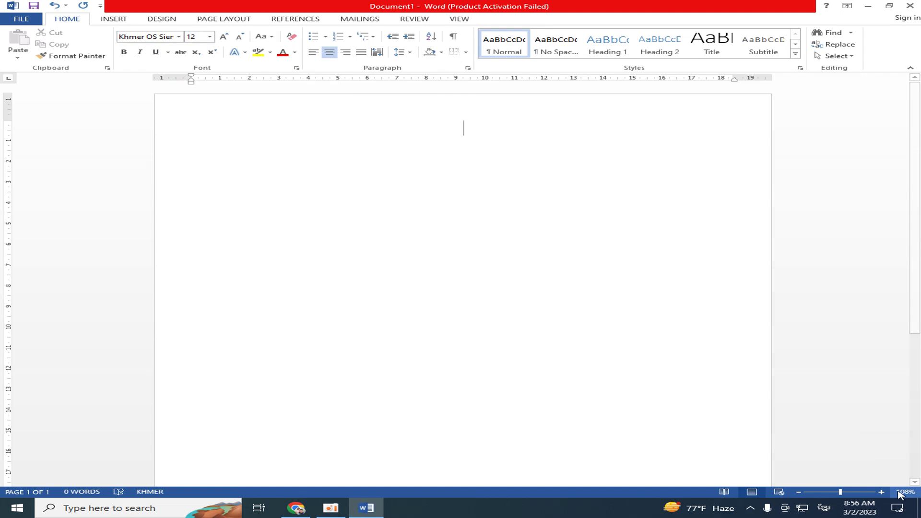
{"action": "left_click", "coordinate": [881, 492]}
{"action": "left_click", "coordinate": [881, 491]}
{"action": "left_click", "coordinate": [881, 491]}
{"action": "left_click", "coordinate": [881, 492]}
{"action": "left_click", "coordinate": [881, 492]}
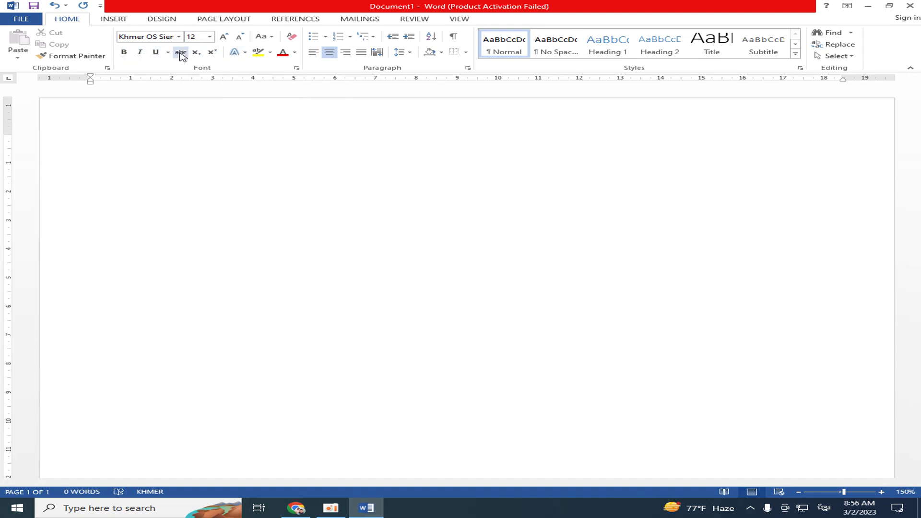
{"action": "left_click", "coordinate": [294, 53]}
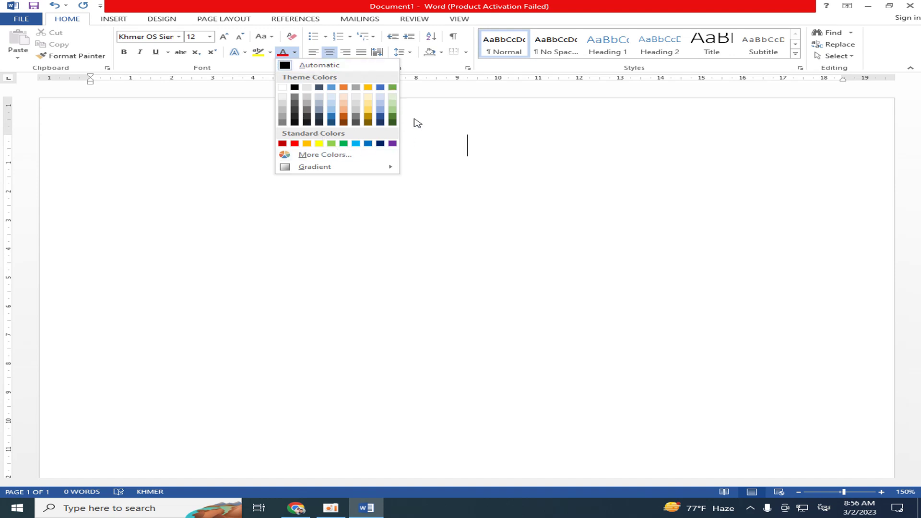
Step: Make the text colour a custom blue from More Colors and set left alignment
{"action": "left_click", "coordinate": [317, 65]}
{"action": "left_click", "coordinate": [294, 52]}
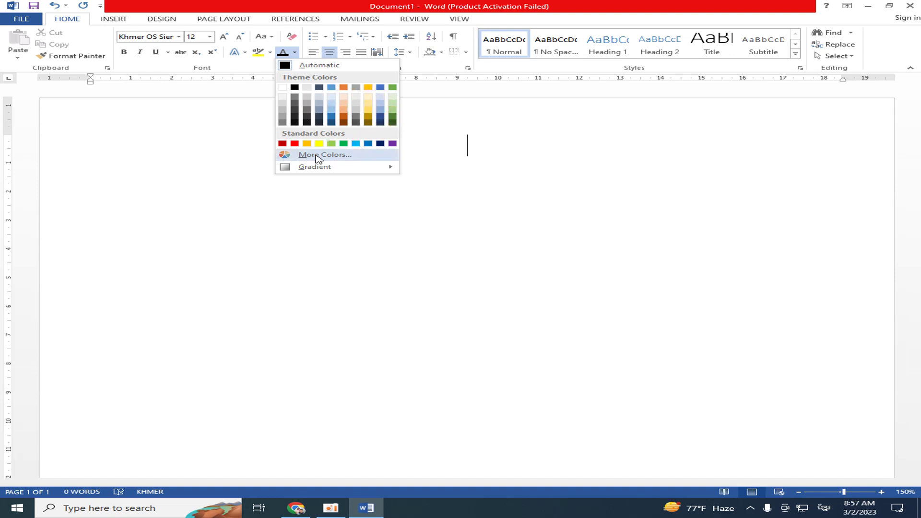
{"action": "left_click", "coordinate": [342, 155]}
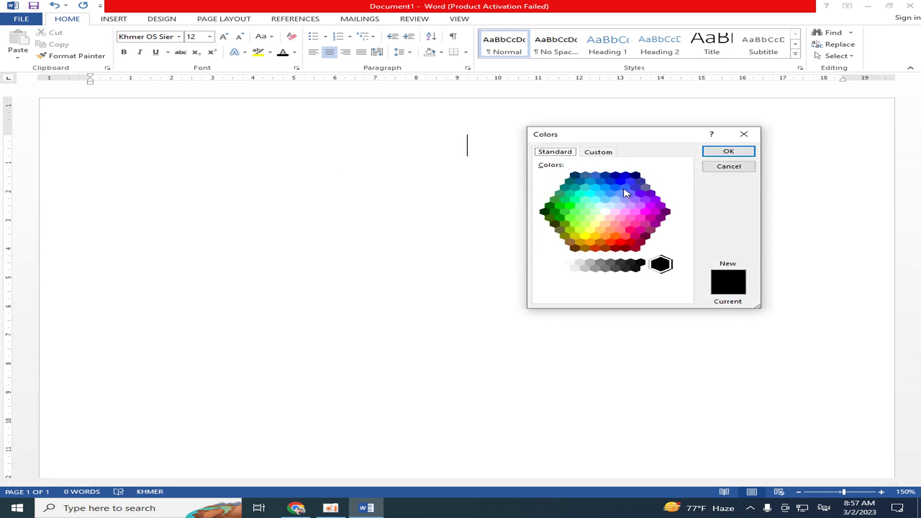
{"action": "left_click", "coordinate": [621, 182]}
{"action": "left_click", "coordinate": [609, 181]}
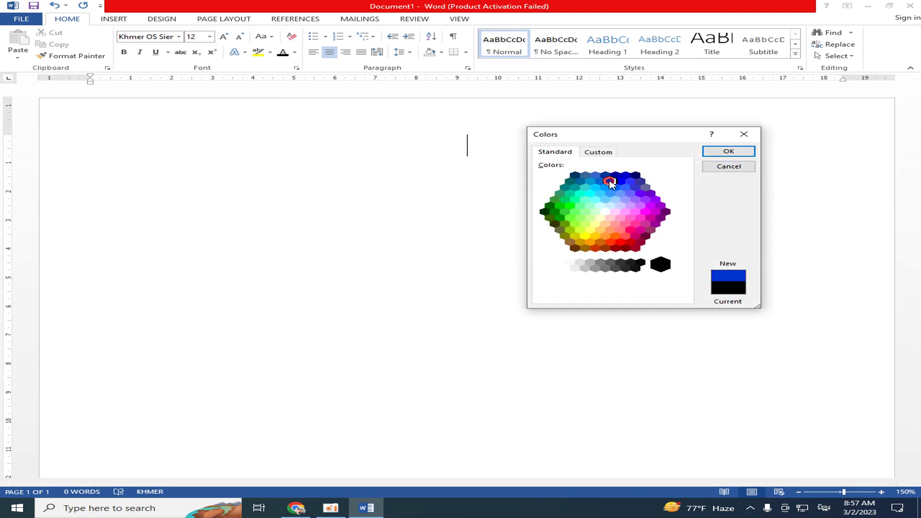
{"action": "left_click", "coordinate": [725, 152]}
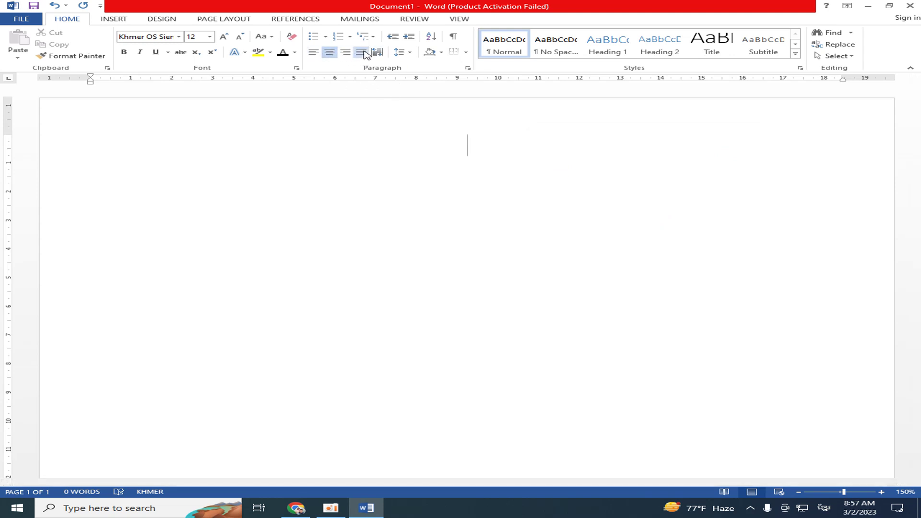
{"action": "left_click", "coordinate": [294, 52]}
{"action": "left_click", "coordinate": [282, 163]}
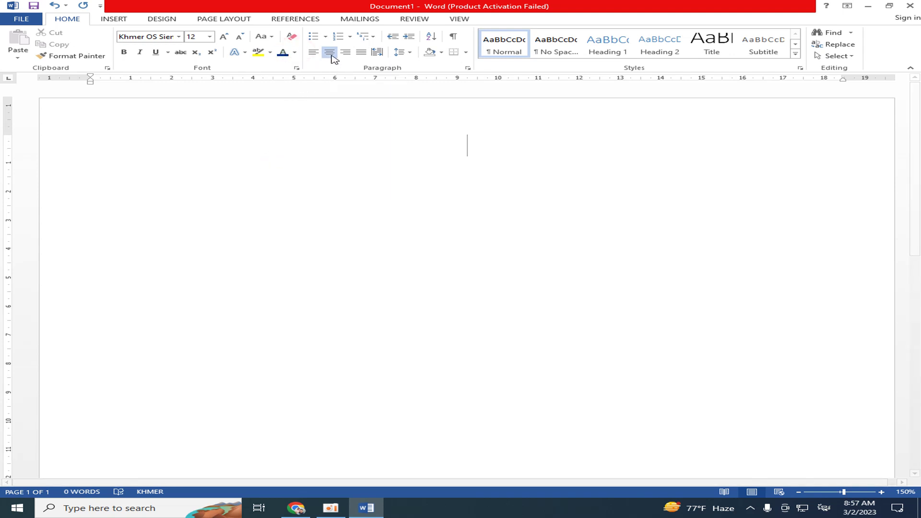
{"action": "left_click", "coordinate": [313, 53]}
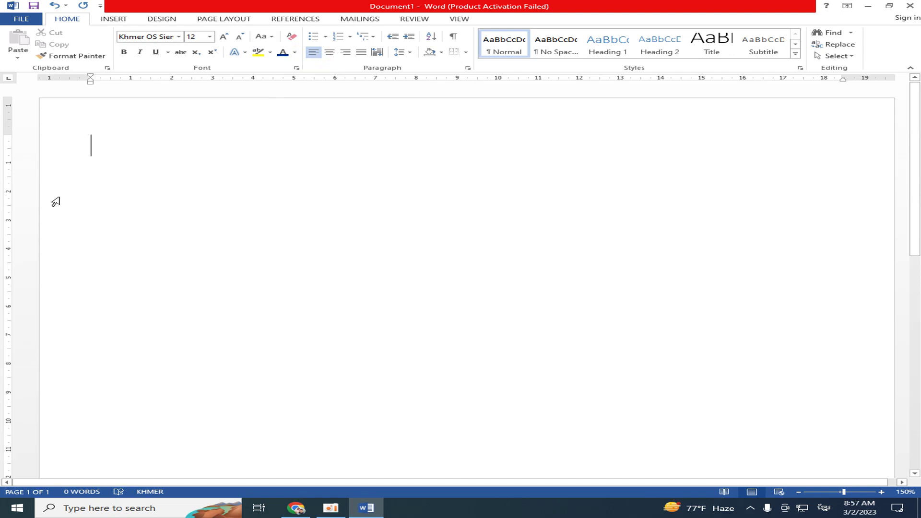
Step: Type the Khmer word រៀនកុំព្យូទ័រ at the left margin
{"action": "type", "text": "ជ"}
{"action": "key", "text": "BackSpace"}
{"action": "type", "text": "ជ"}
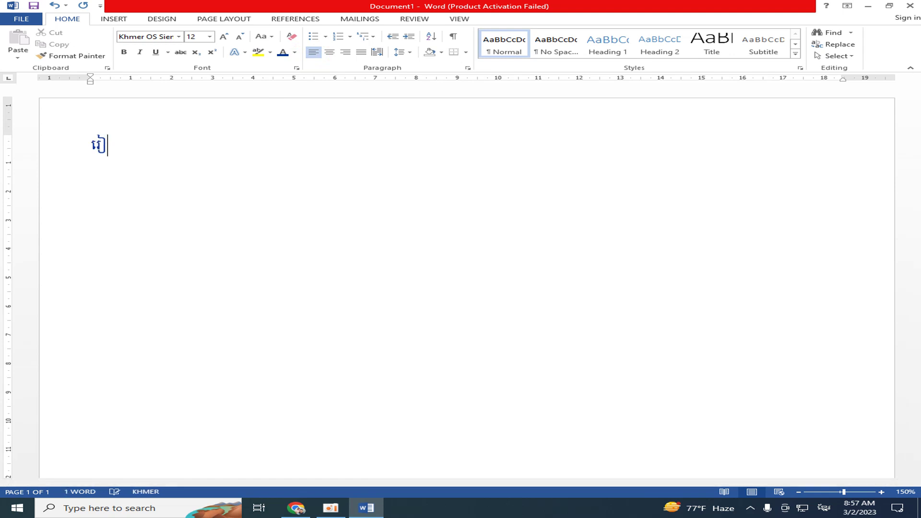
{"action": "type", "text": "ក"}
{"action": "type", "text": "ុំព្"}
{"action": "type", "text": "យូទ័រ"}
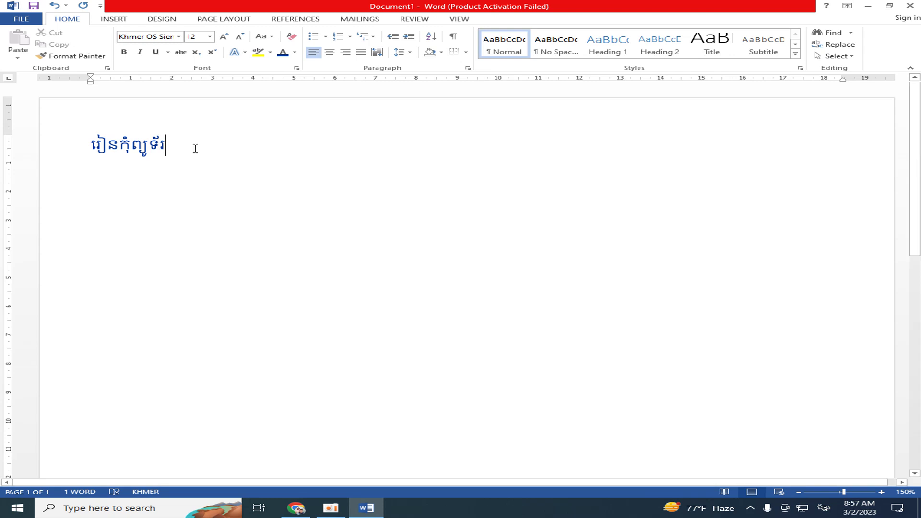
Step: Select the Khmer line and set its font size to 28 pt
{"action": "left_click", "coordinate": [80, 144]}
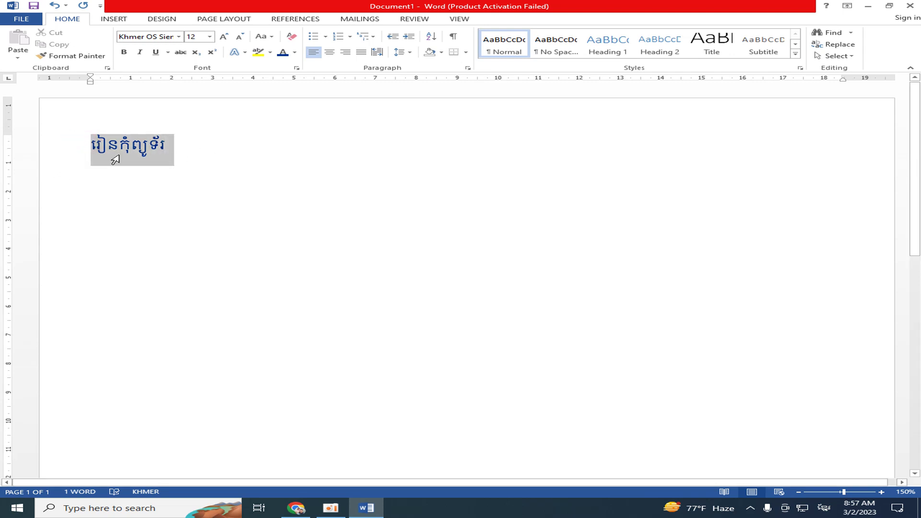
{"action": "left_click", "coordinate": [210, 37]}
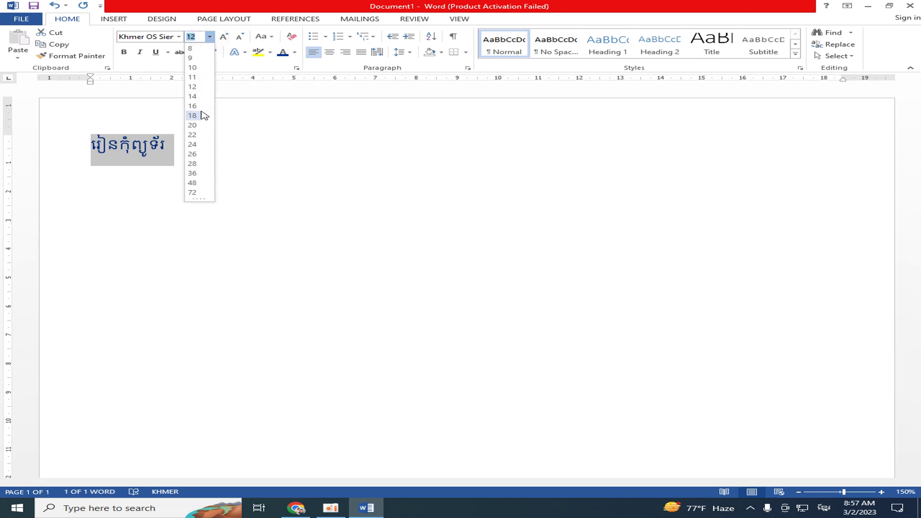
{"action": "left_click", "coordinate": [193, 193]}
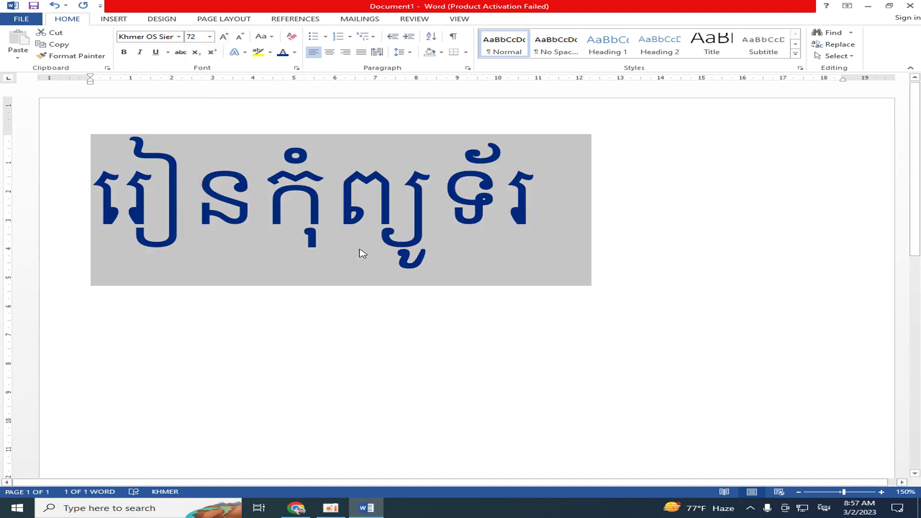
{"action": "left_click", "coordinate": [209, 37]}
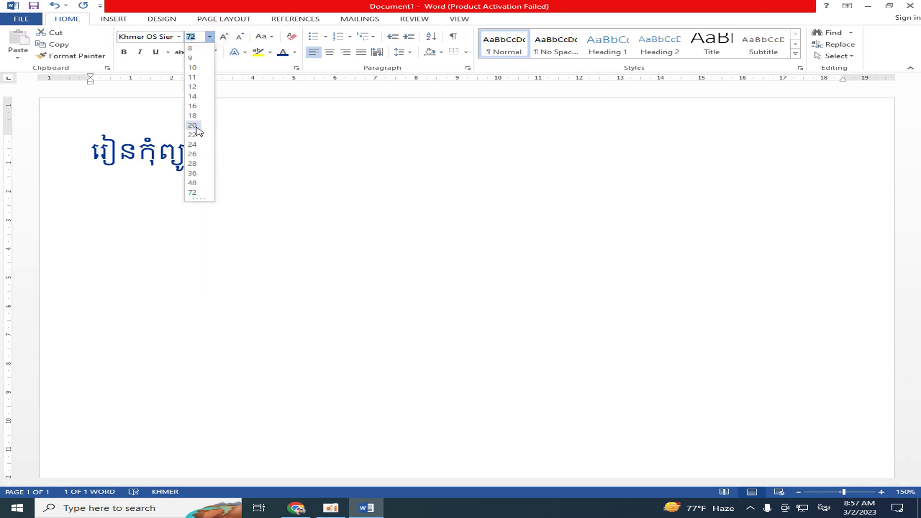
{"action": "left_click", "coordinate": [192, 135]}
{"action": "left_click", "coordinate": [259, 153]}
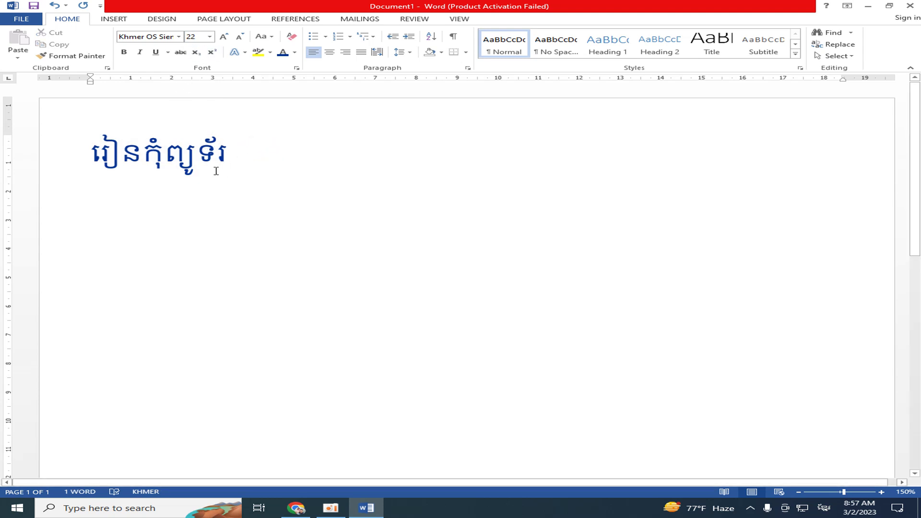
{"action": "left_click_drag", "start_coordinate": [249, 154], "coordinate": [78, 169]}
{"action": "left_click", "coordinate": [209, 36]}
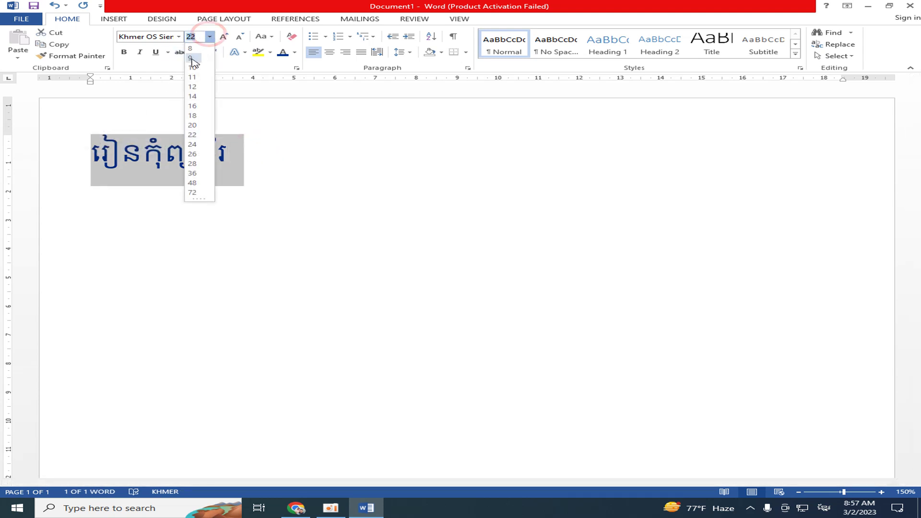
{"action": "left_click", "coordinate": [193, 86]}
{"action": "left_click", "coordinate": [209, 37]}
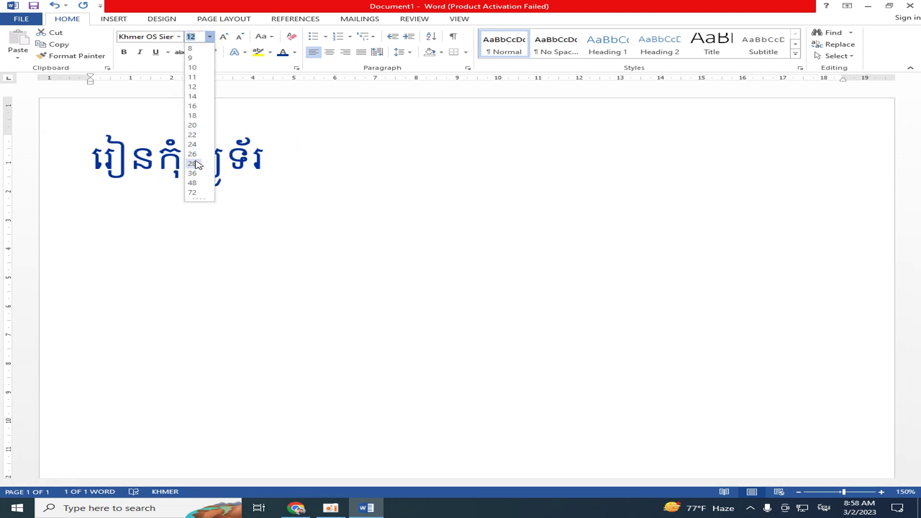
{"action": "left_click", "coordinate": [192, 164]}
{"action": "left_click", "coordinate": [287, 192]}
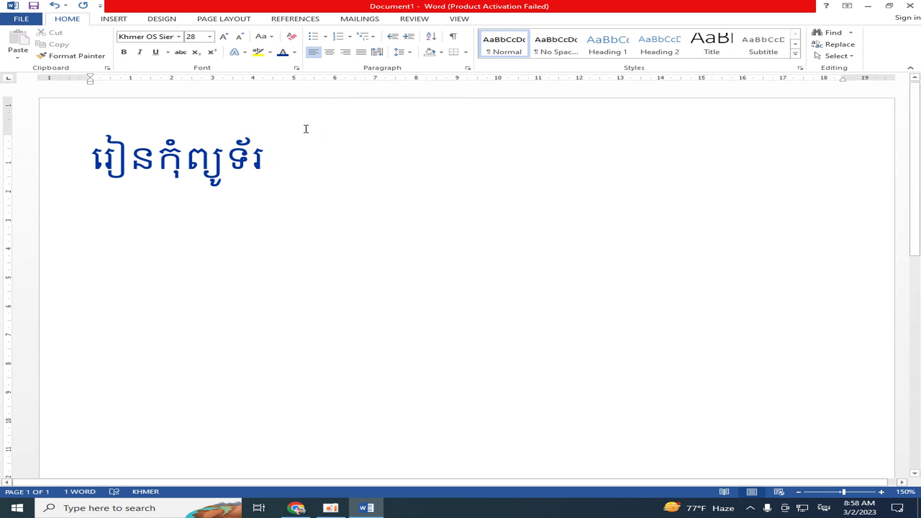
Step: Type a second រៀនកុំព្យូទ័រ on a new centred line, then start another line
{"action": "key", "text": "Return"}
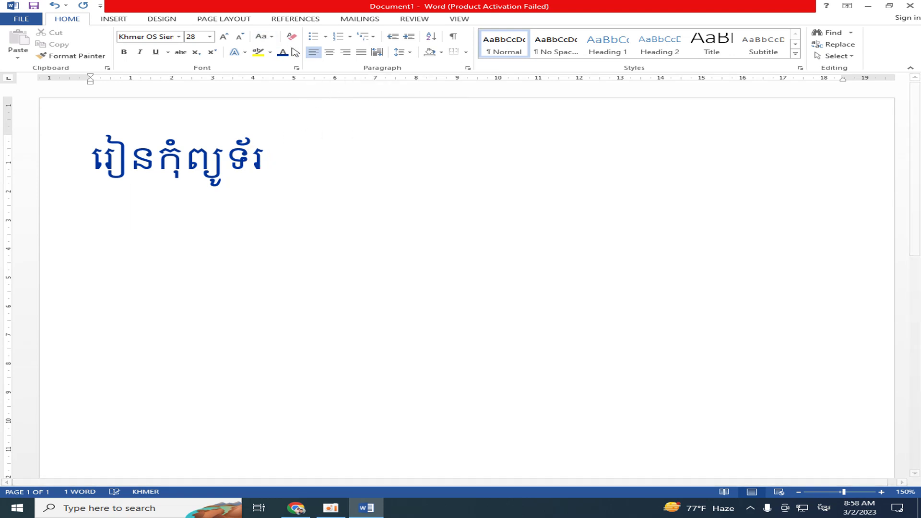
{"action": "left_click", "coordinate": [330, 53]}
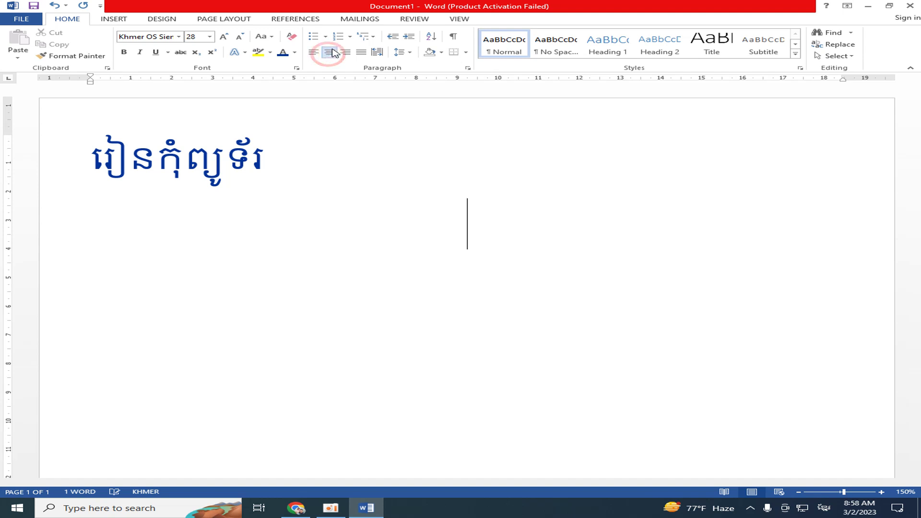
{"action": "type", "text": "រៀនកុំ"}
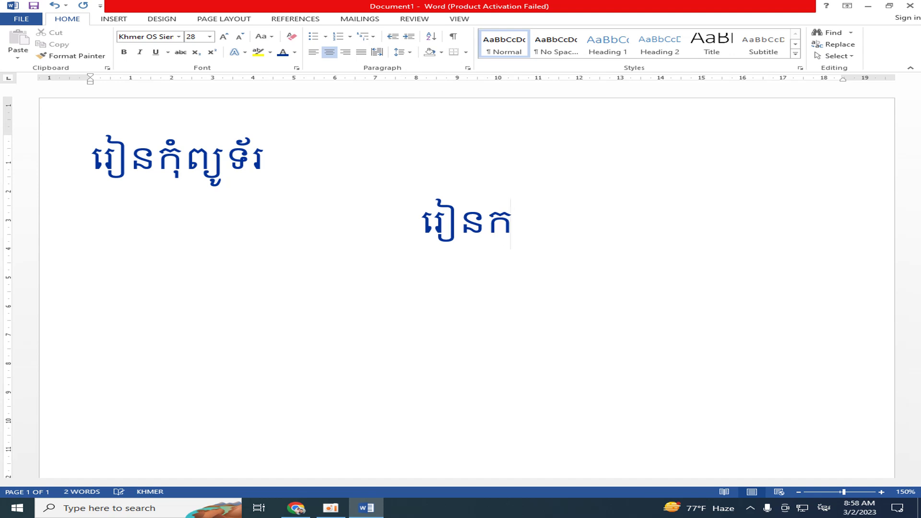
{"action": "type", "text": "ព្យូ"}
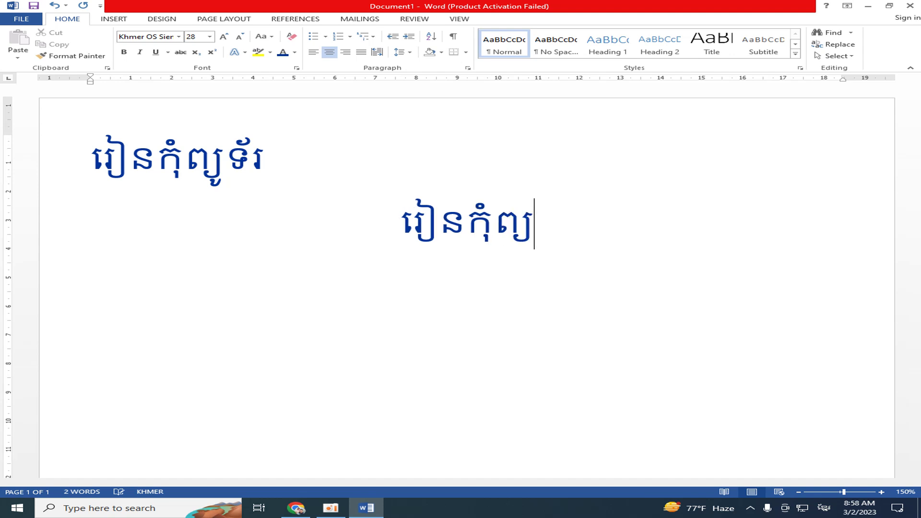
{"action": "type", "text": "ទ័ឬ"}
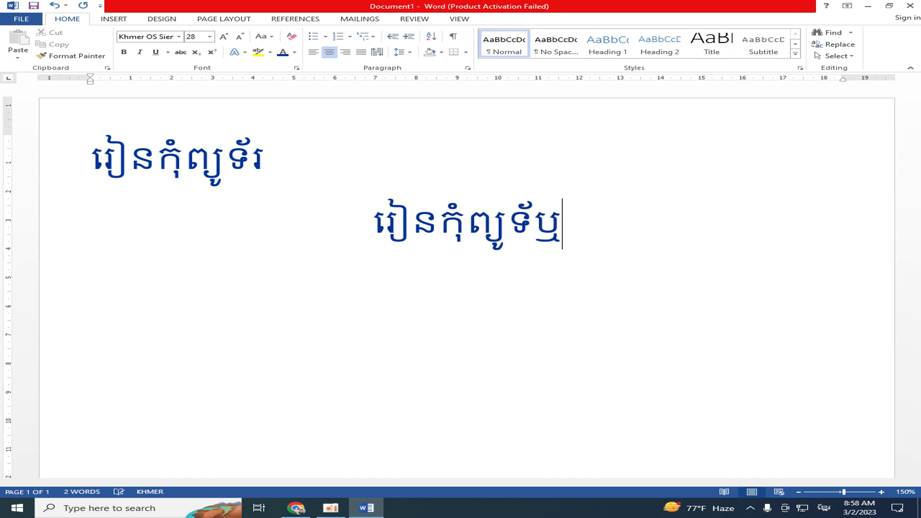
{"action": "key", "text": "BackSpace"}
{"action": "type", "text": "រ"}
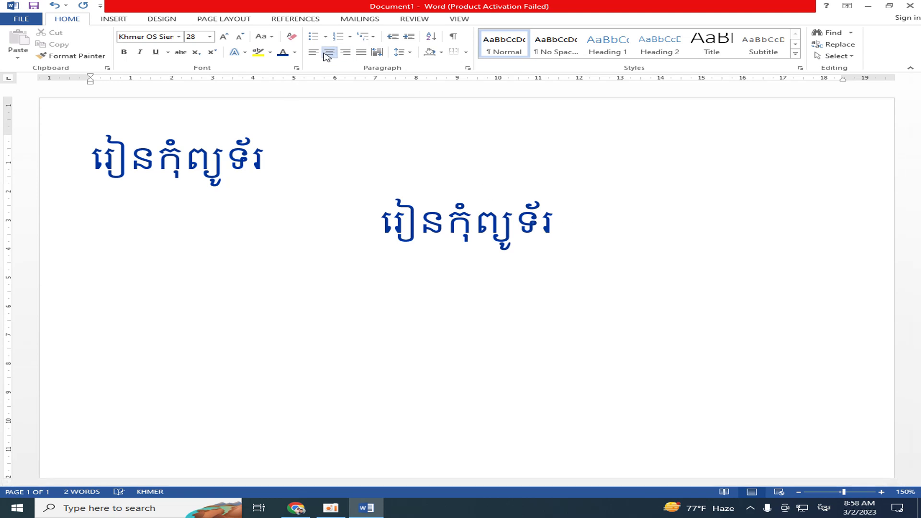
{"action": "key", "text": "Return"}
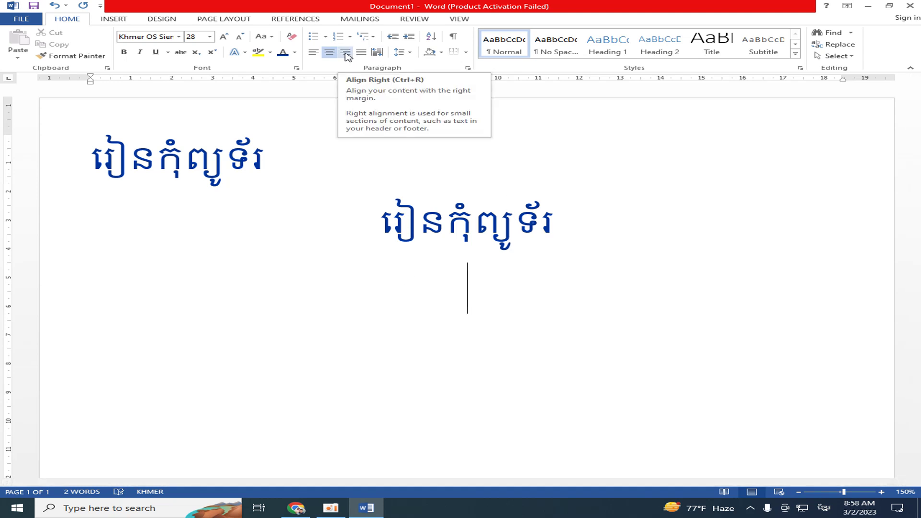
Step: Type a right-aligned third រៀនកុំព្យូទ័រ line, then begin a justified line beneath
{"action": "left_click", "coordinate": [346, 53]}
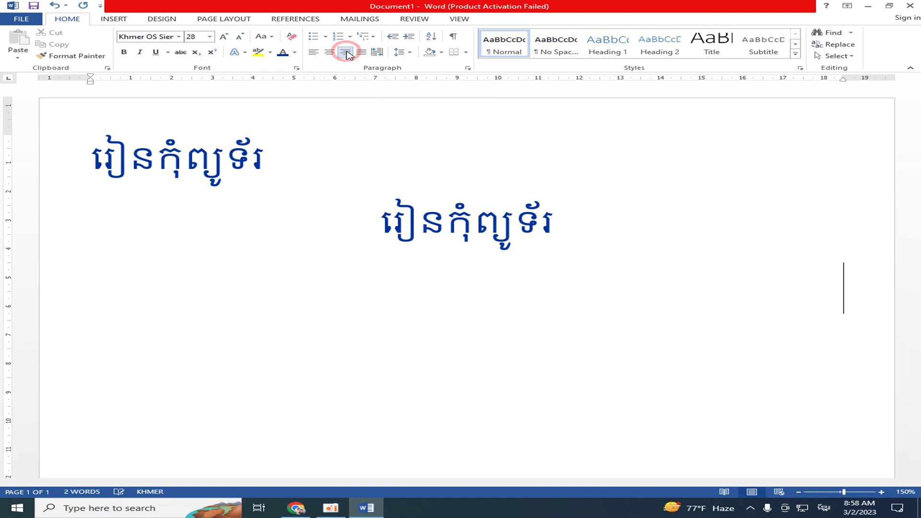
{"action": "type", "text": "រ"}
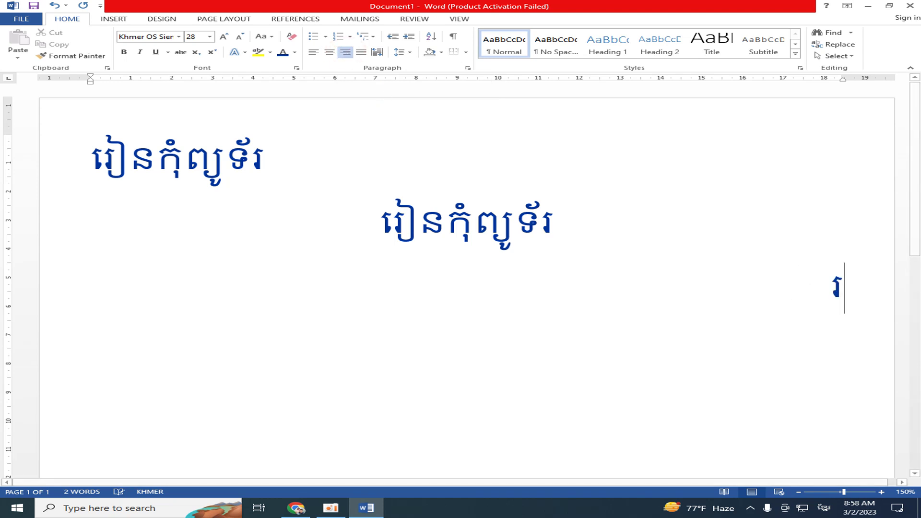
{"action": "type", "text": "ៀនកុំព្យូទ"}
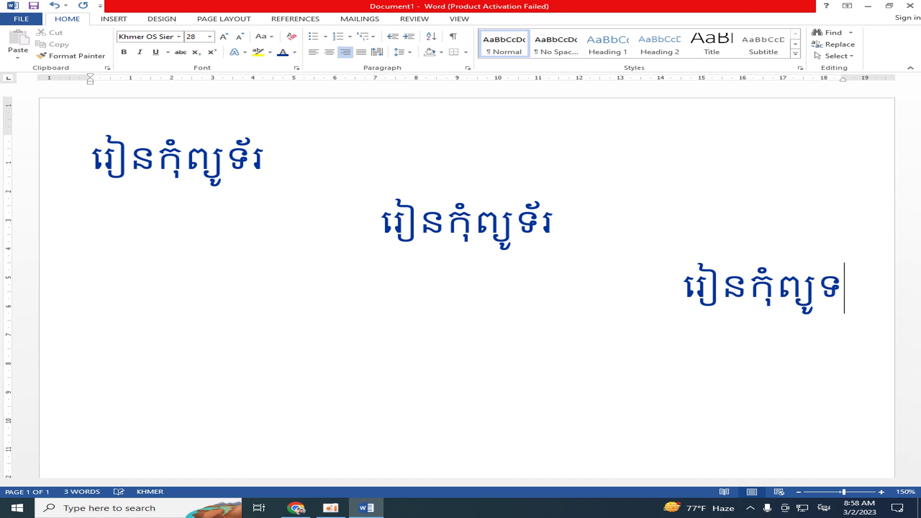
{"action": "type", "text": "័រ"}
{"action": "key", "text": "Return"}
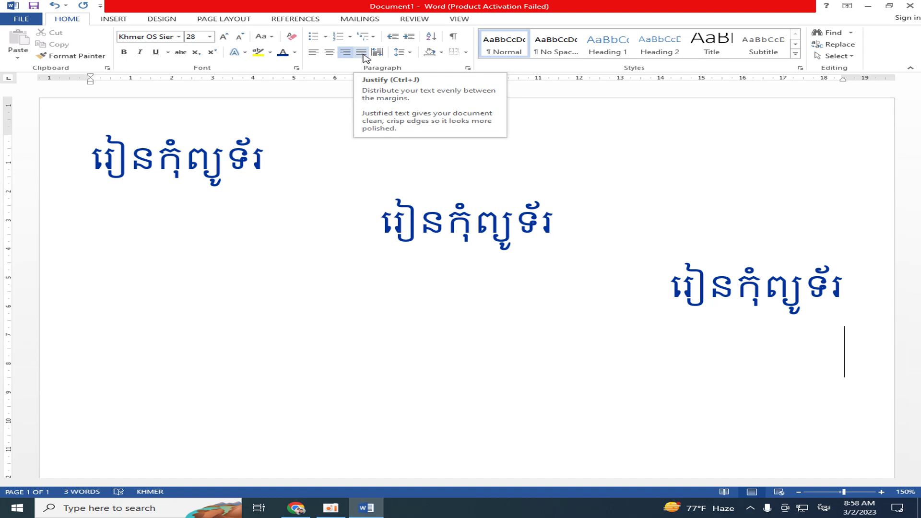
{"action": "left_click", "coordinate": [363, 55]}
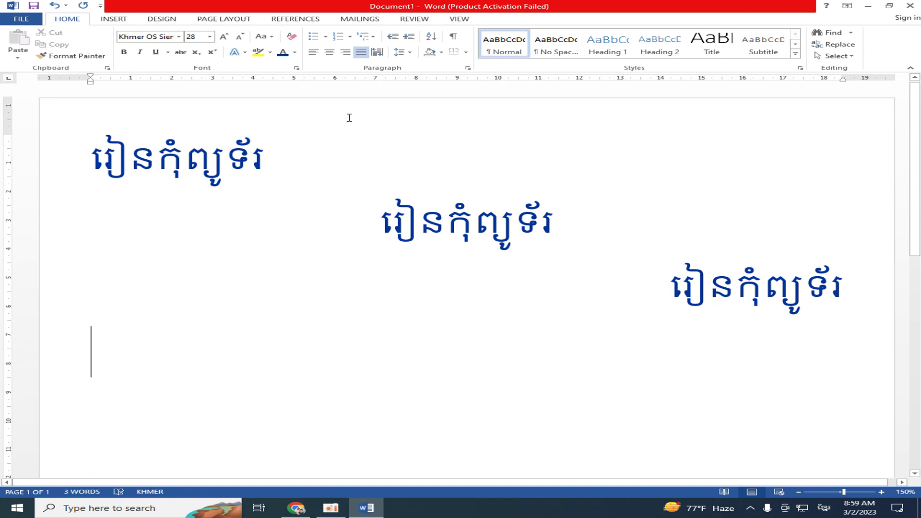
Step: Keep the new fourth line justified and type the Khmer text starting រៀនកុំព្យូទ័រវគ្គរដ្ឋបាលដោយខ្លួនឯង
{"action": "left_click", "coordinate": [361, 52]}
{"action": "left_click", "coordinate": [360, 51]}
{"action": "type", "text": "រៀនកុំ"}
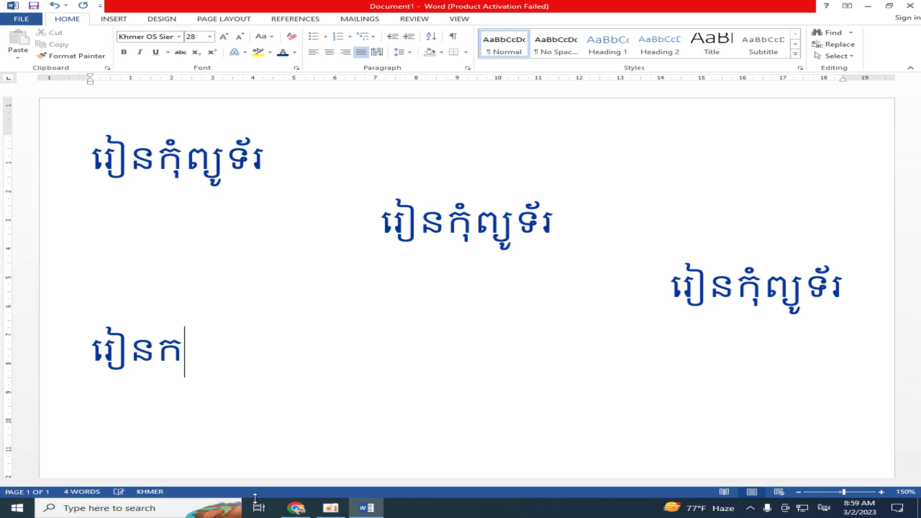
{"action": "type", "text": "ព្យូ"}
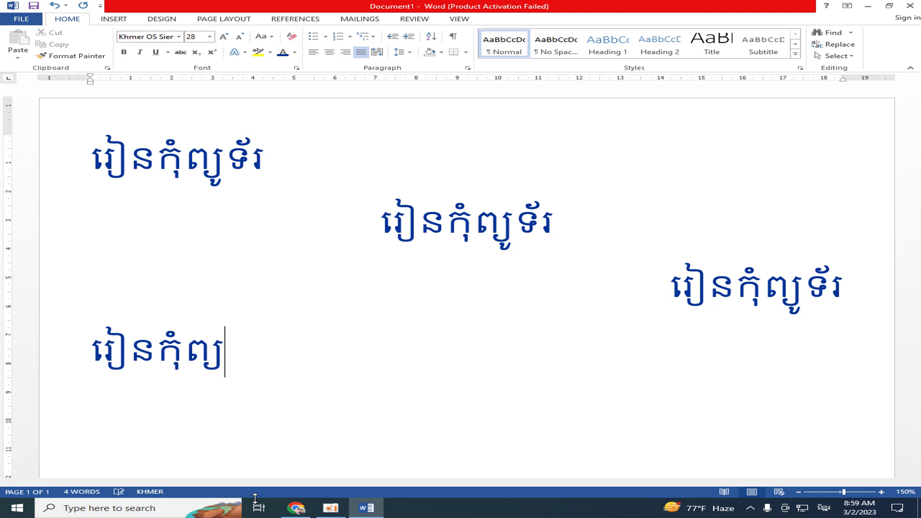
{"action": "type", "text": "ទ័រ"}
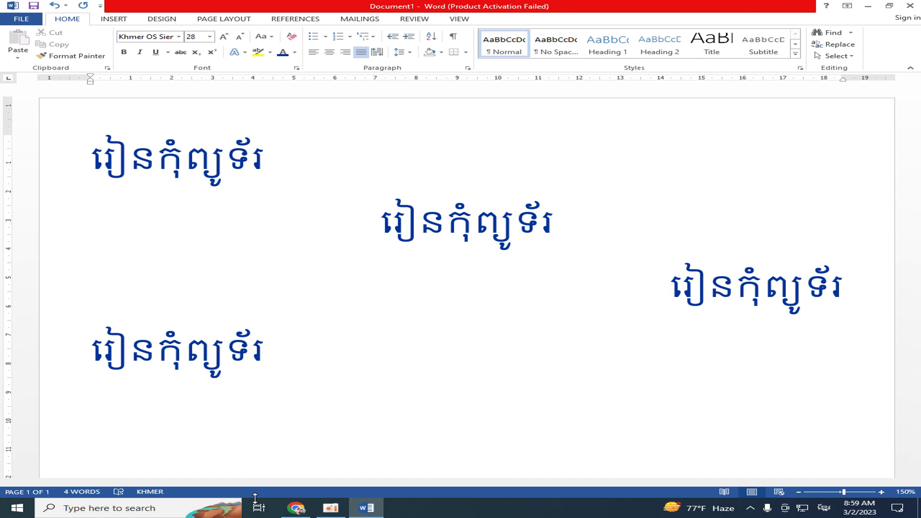
{"action": "type", "text": "វគ្គរដ្ឋបាល"}
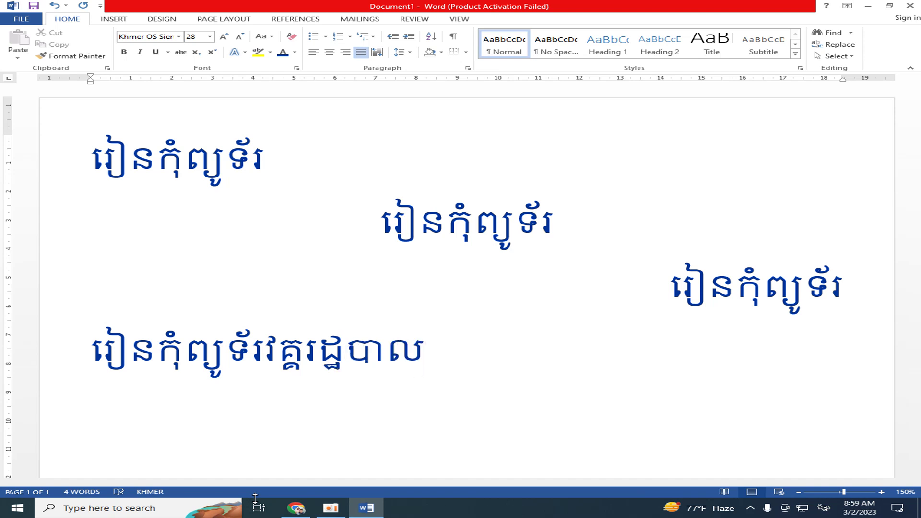
{"action": "type", "text": "ដោ"}
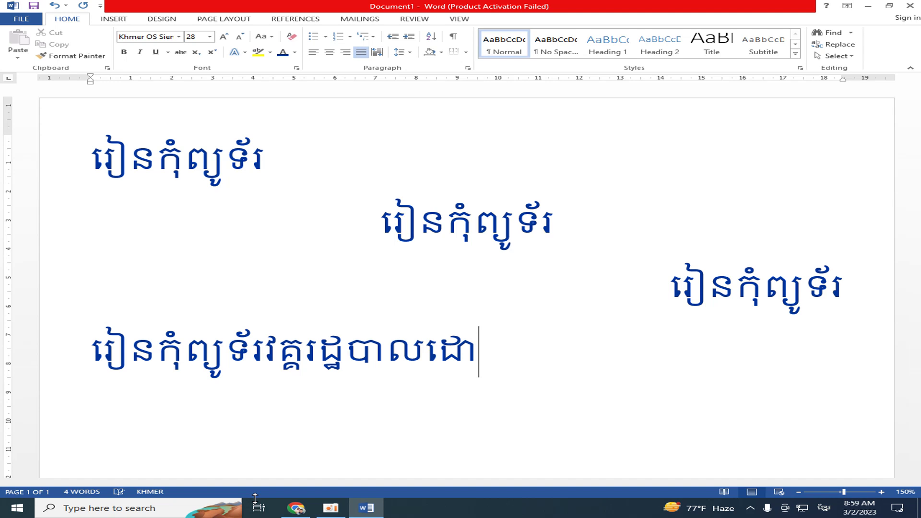
{"action": "type", "text": "យខ្ល"}
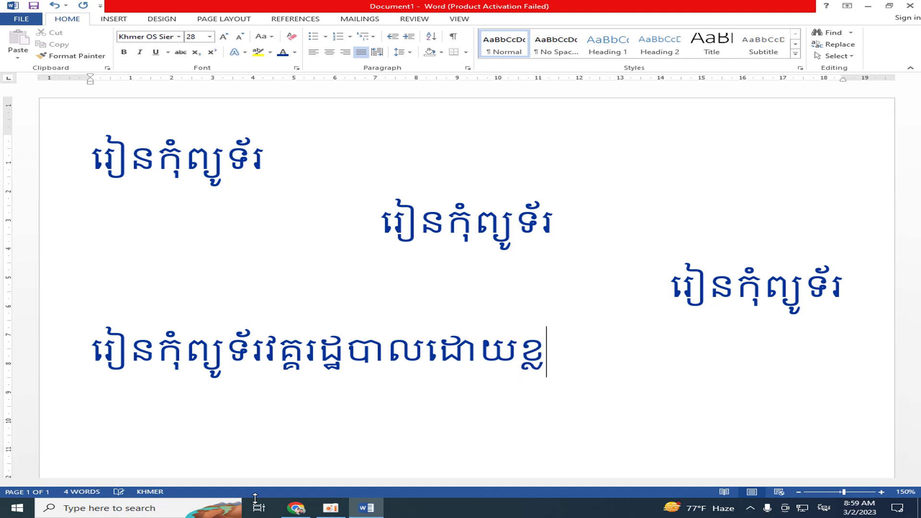
{"action": "type", "text": "ួនឯ"}
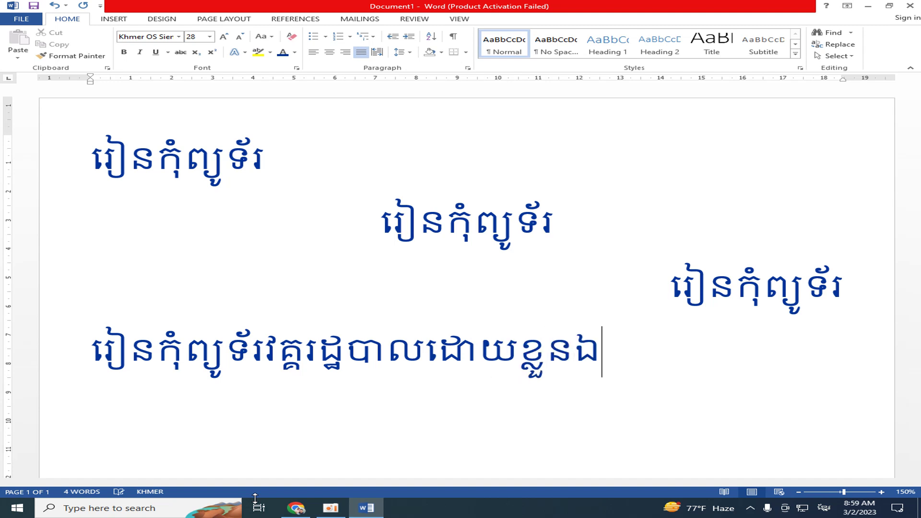
{"action": "type", "text": "ង"}
{"action": "type", "text": "ជាមទ"}
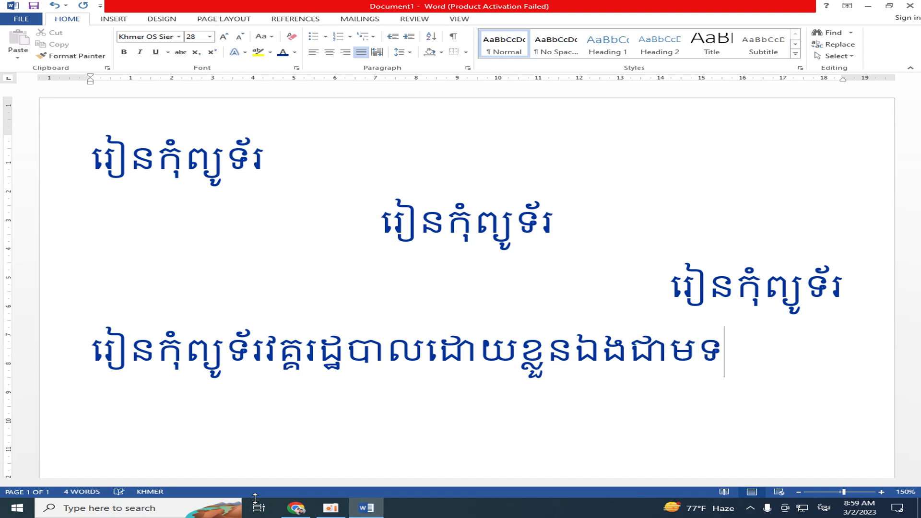
Step: Correct the mistyped ending so the sentence ends with ជាមួយ
{"action": "key", "text": "BackSpace"}
{"action": "type", "text": "្វ"}
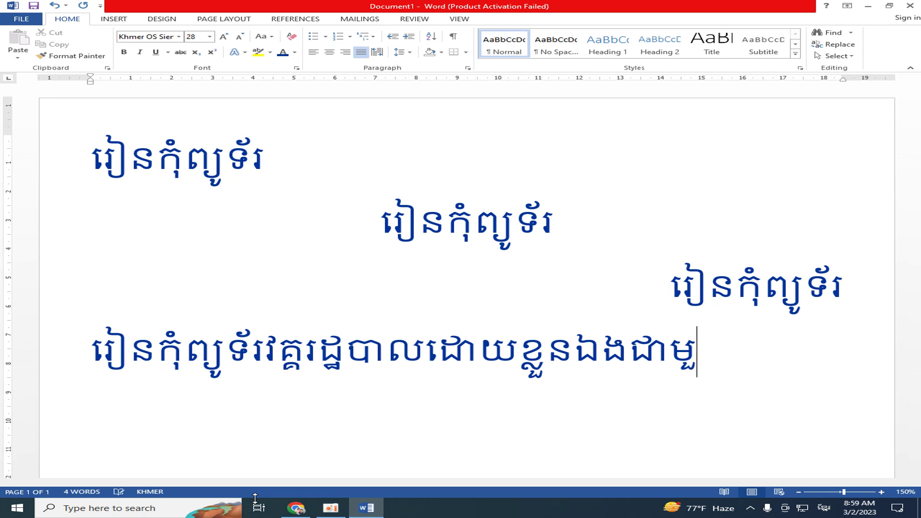
{"action": "type", "text": "យកំ"}
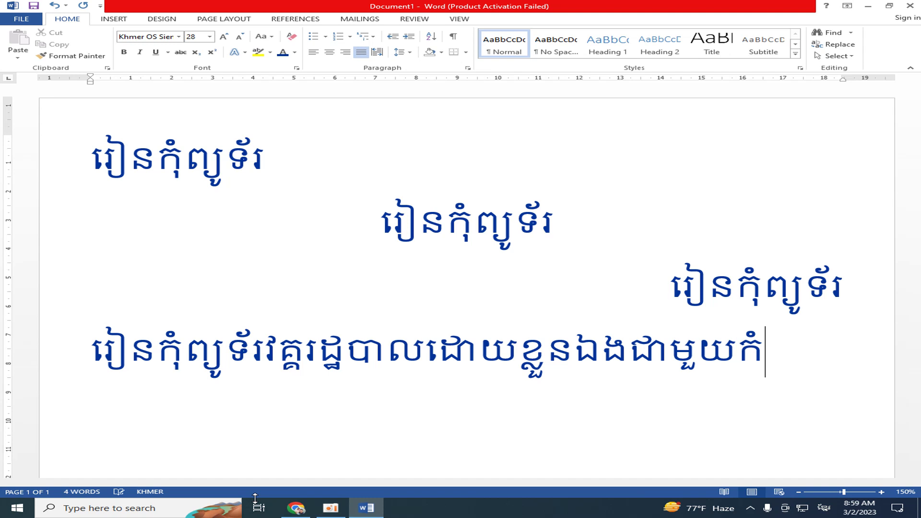
{"action": "type", "text": "សាន្ត"}
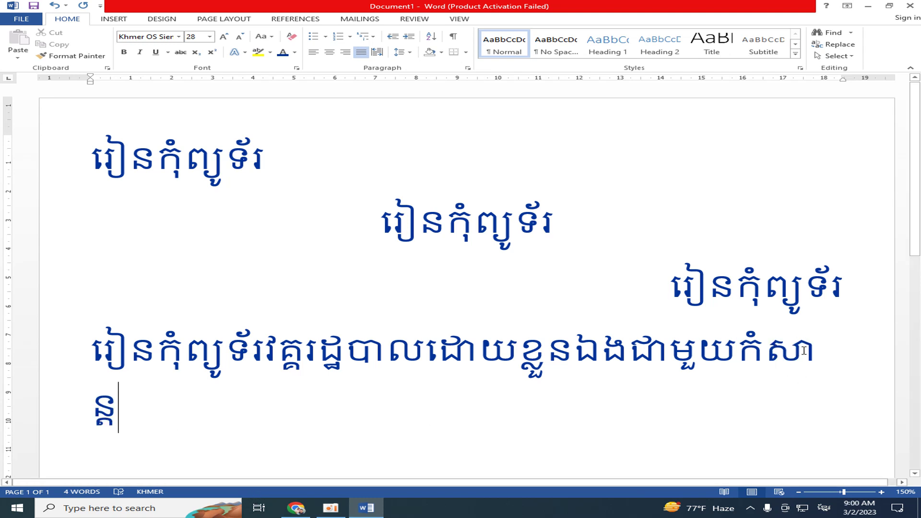
{"action": "key", "text": "BackSpace"}
{"action": "key", "text": "BackSpace"}
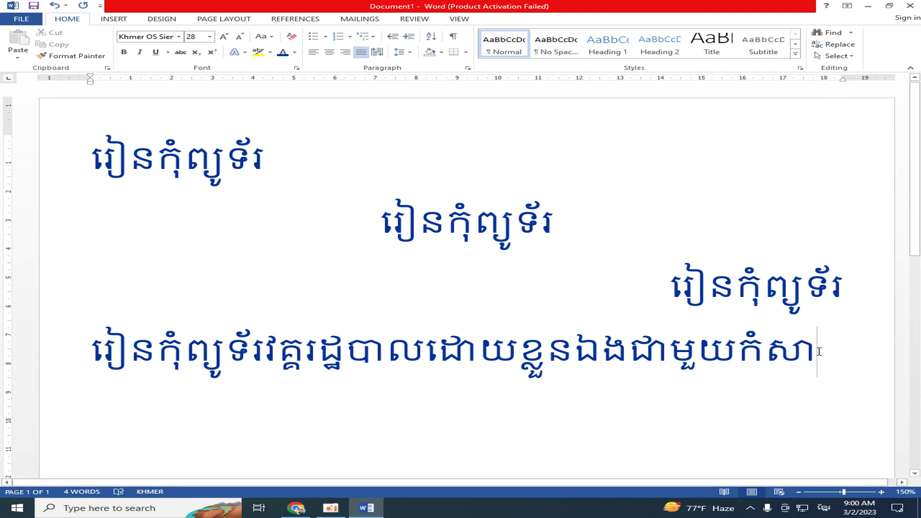
{"action": "key", "text": "BackSpace"}
{"action": "key", "text": "BackSpace"}
{"action": "key", "text": "BackSpace"}
{"action": "key", "text": "BackSpace"}
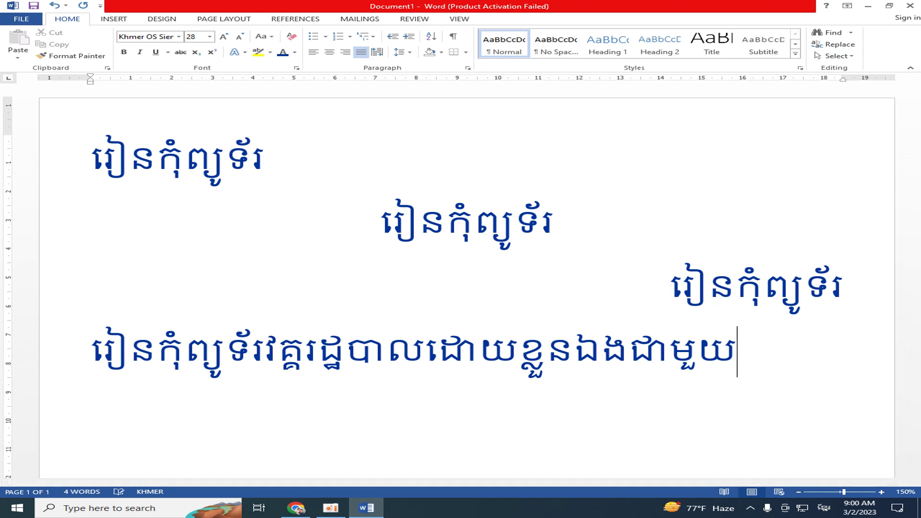
Step: Continue the sentence with លោកគ្រូ followed by the teacher's name
{"action": "left_click_drag", "start_coordinate": [76, 336], "coordinate": [883, 352]}
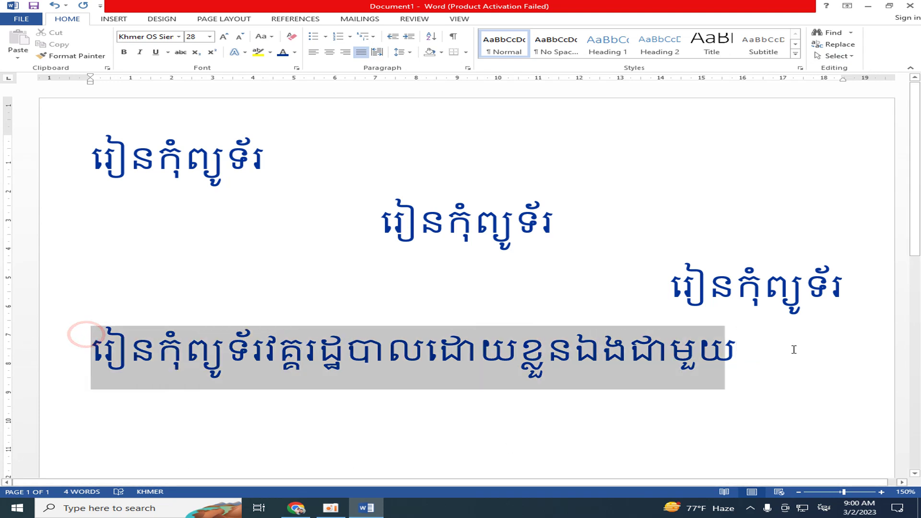
{"action": "left_click", "coordinate": [737, 355]}
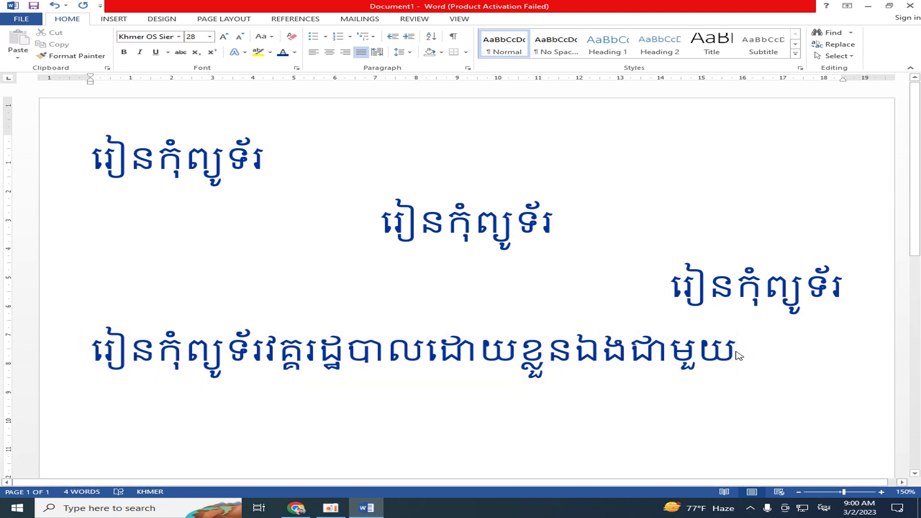
{"action": "type", "text": "លោកគ្រូ"}
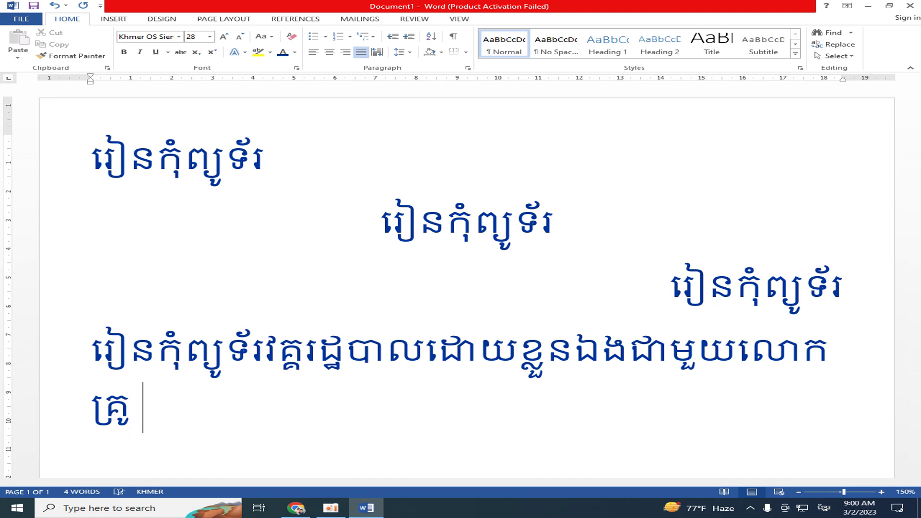
{"action": "type", "text": " ហម គឹម"}
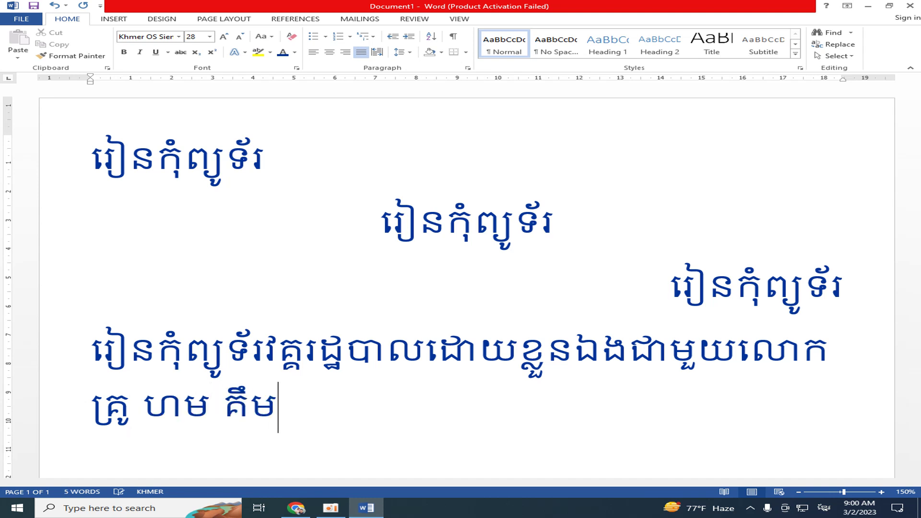
{"action": "type", "text": "ទ្ឡុង "}
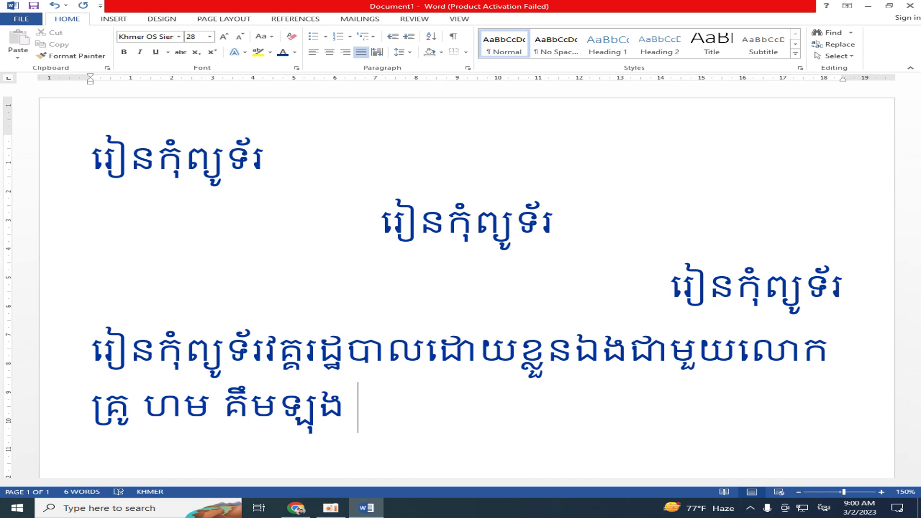
{"action": "type", "text": "យូ"}
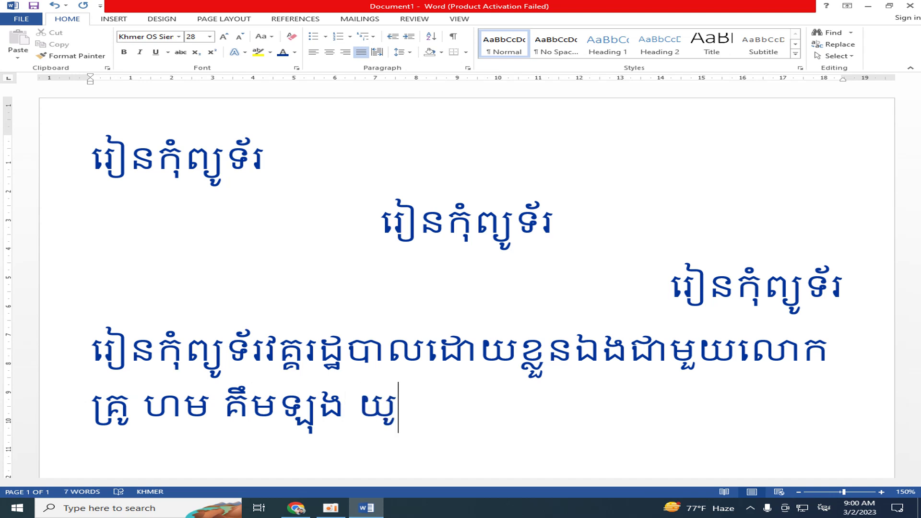
Step: Finish the paragraph with the channel title ending ៩៩ ។, then keep it justified after trying other alignments
{"action": "key", "text": "BackSpace"}
{"action": "key", "text": "BackSpace"}
{"action": "type", "text": "ឆាណាលយ"}
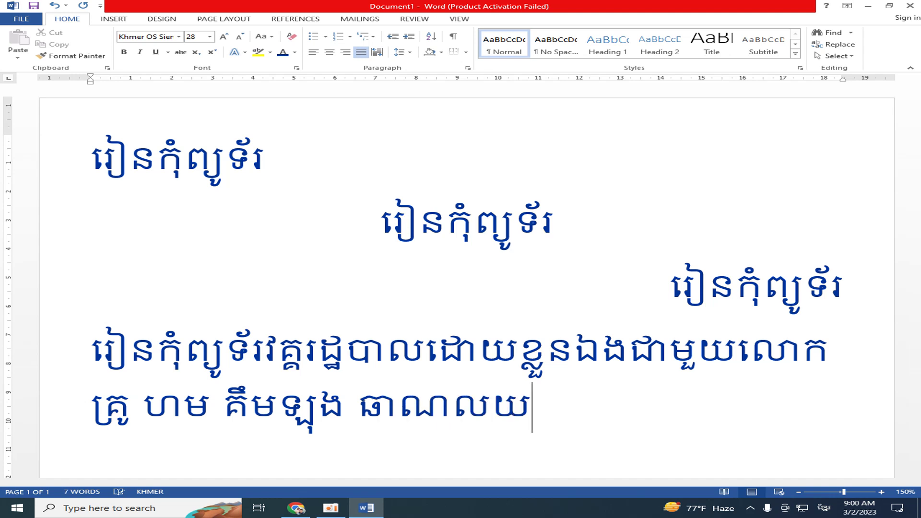
{"action": "type", "text": "ូធូប"}
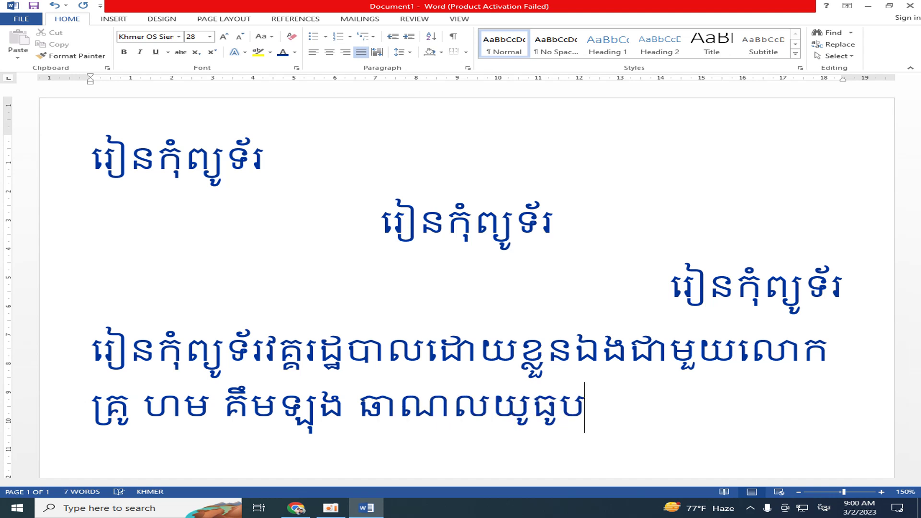
{"action": "type", "text": "កំ"}
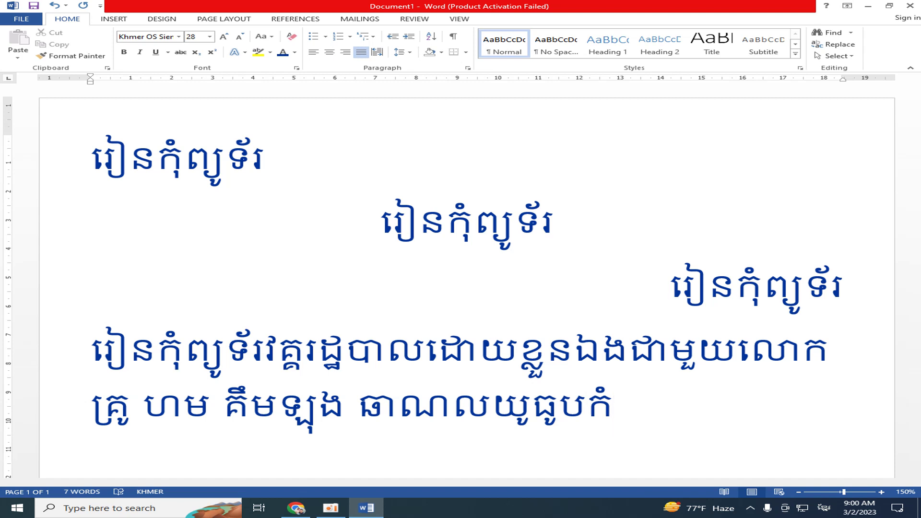
{"action": "type", "text": "សាន្ត"}
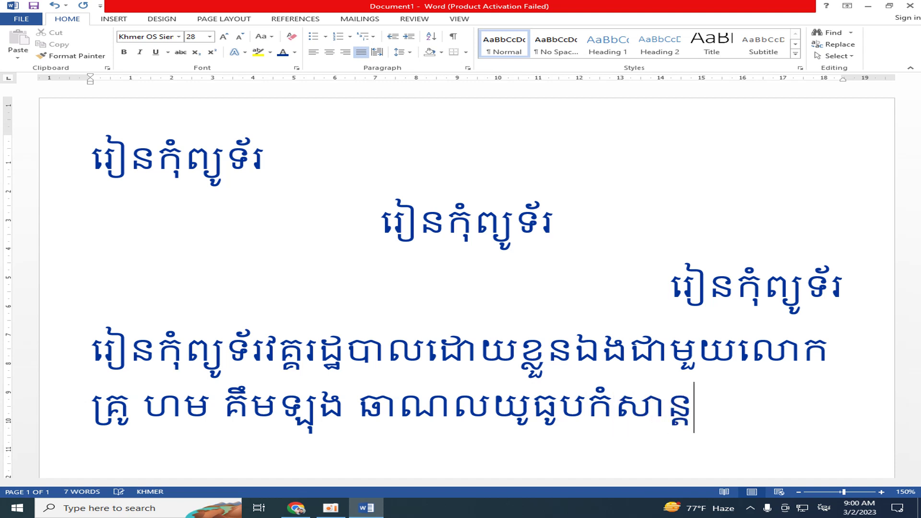
{"action": "type", "text": "៩៩ "}
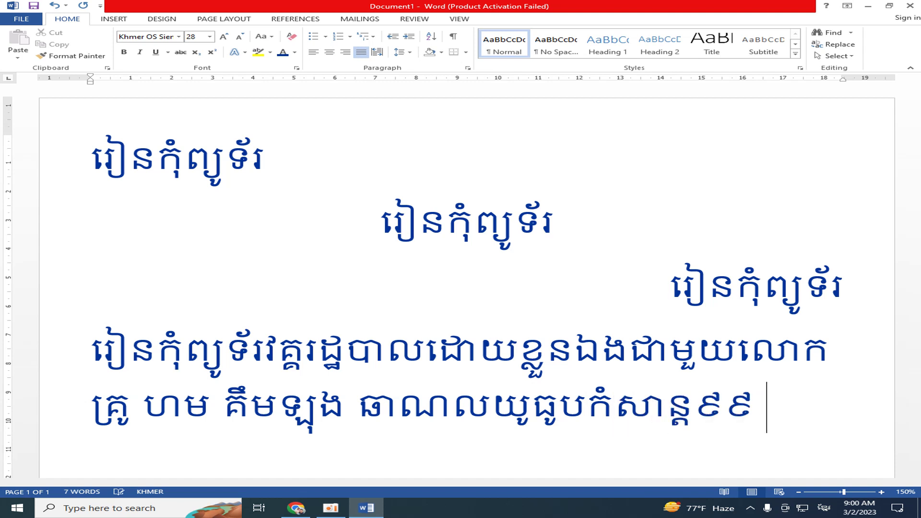
{"action": "type", "text": "។"}
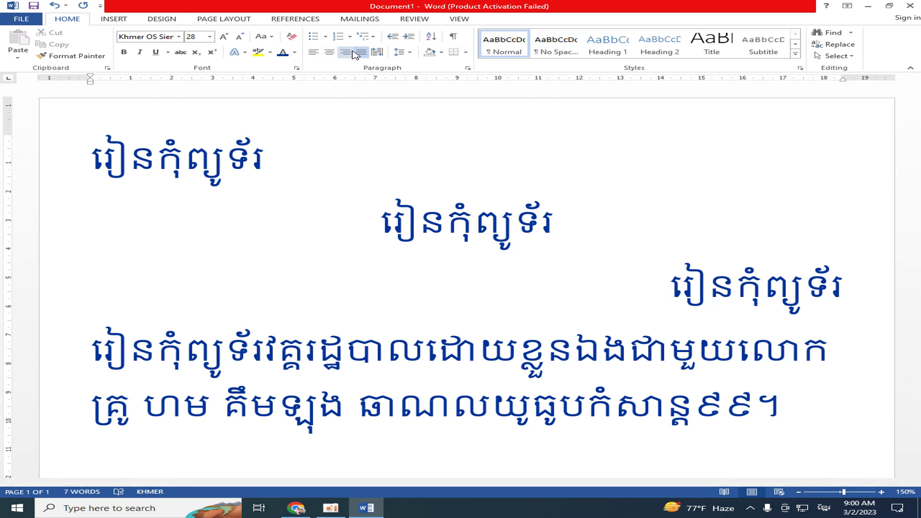
{"action": "left_click", "coordinate": [315, 52]}
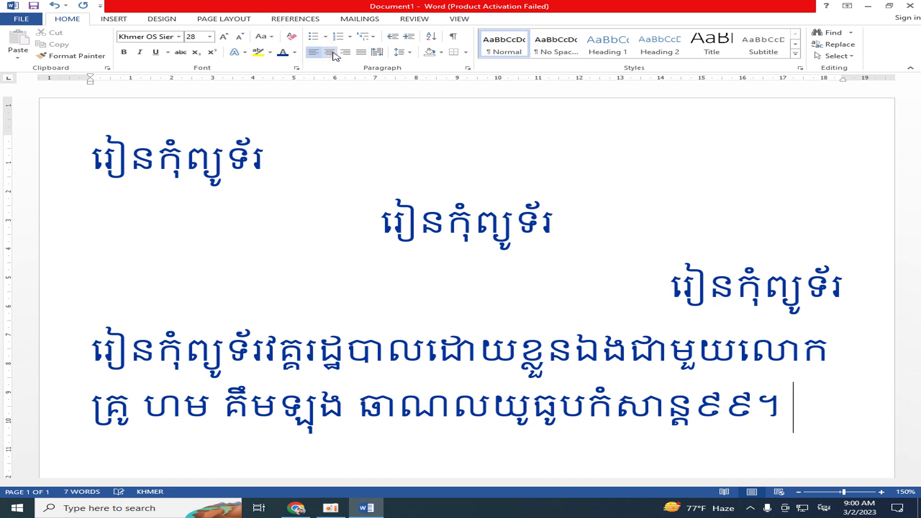
{"action": "left_click", "coordinate": [329, 51]}
{"action": "left_click", "coordinate": [345, 52]}
{"action": "left_click", "coordinate": [361, 52]}
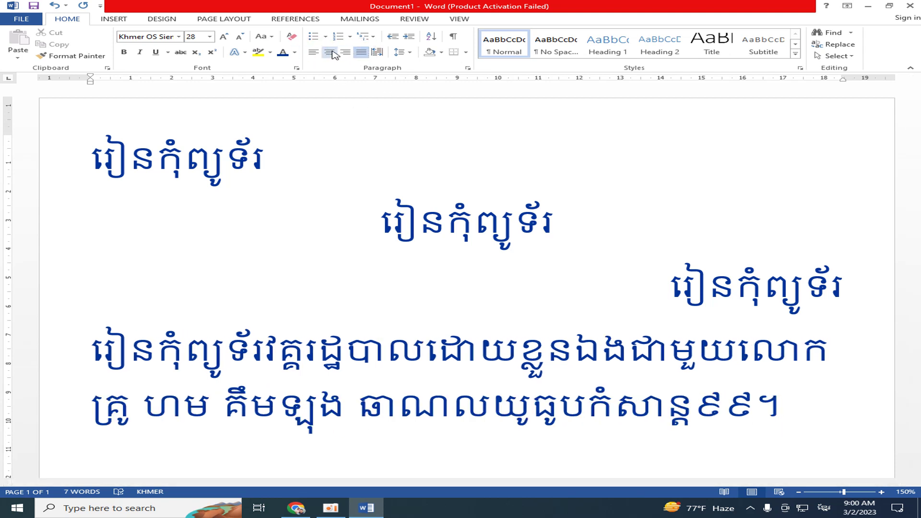
{"action": "scroll", "coordinate": [402, 269], "scroll_direction": "down", "scroll_amount": 1}
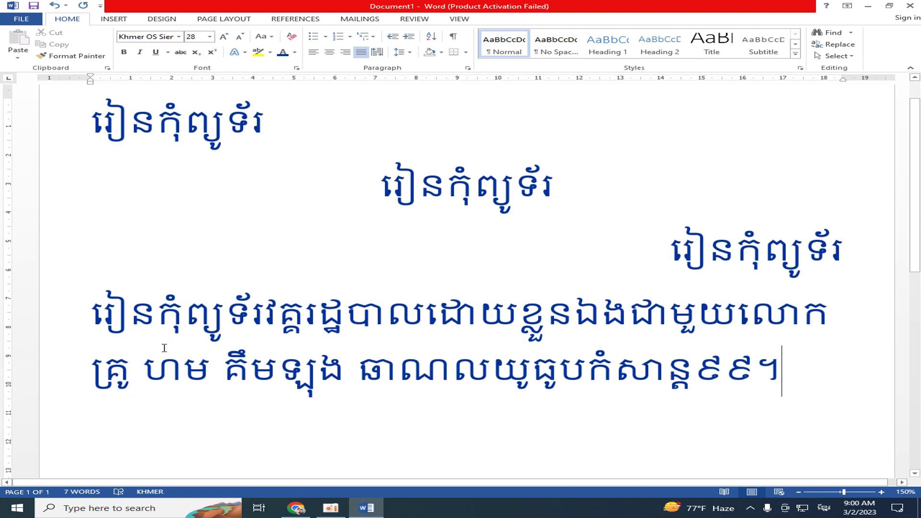
{"action": "scroll", "coordinate": [355, 347], "scroll_direction": "up", "scroll_amount": 1}
Step: Select all the Khmer text and set single 1.0 line spacing
{"action": "left_click_drag", "start_coordinate": [84, 136], "coordinate": [145, 158]}
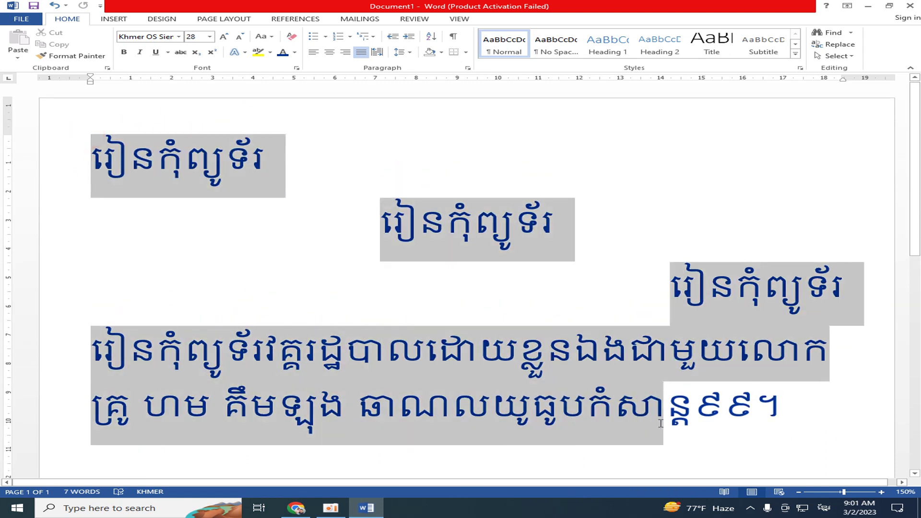
{"action": "left_click_drag", "start_coordinate": [217, 231], "coordinate": [758, 411]}
{"action": "left_click", "coordinate": [411, 53]}
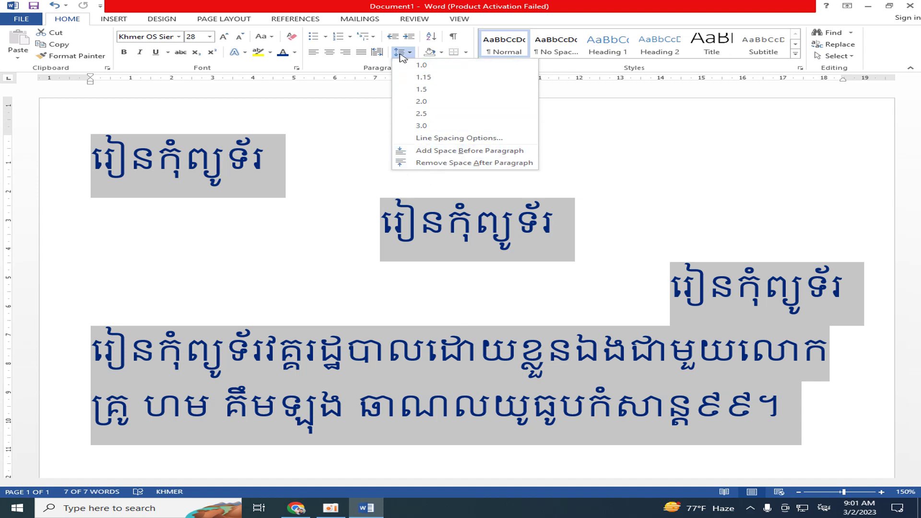
{"action": "left_click", "coordinate": [411, 53]}
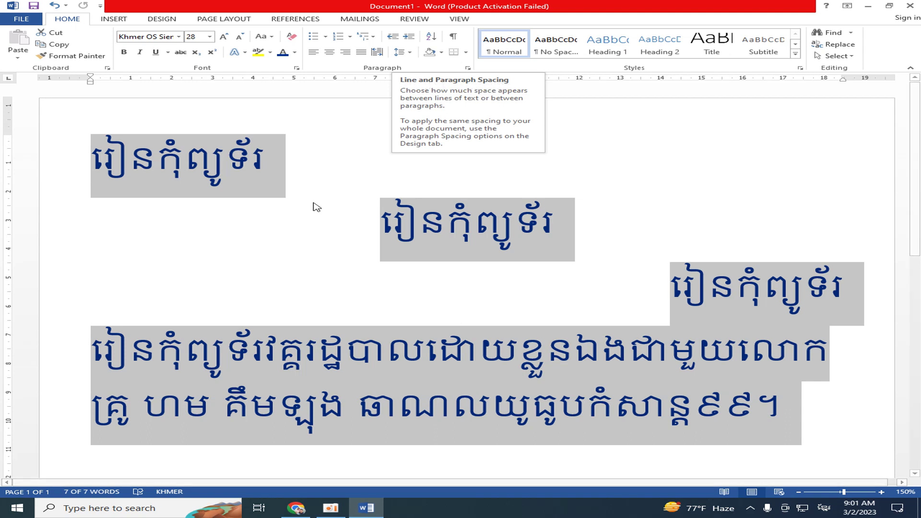
{"action": "left_click", "coordinate": [275, 247]}
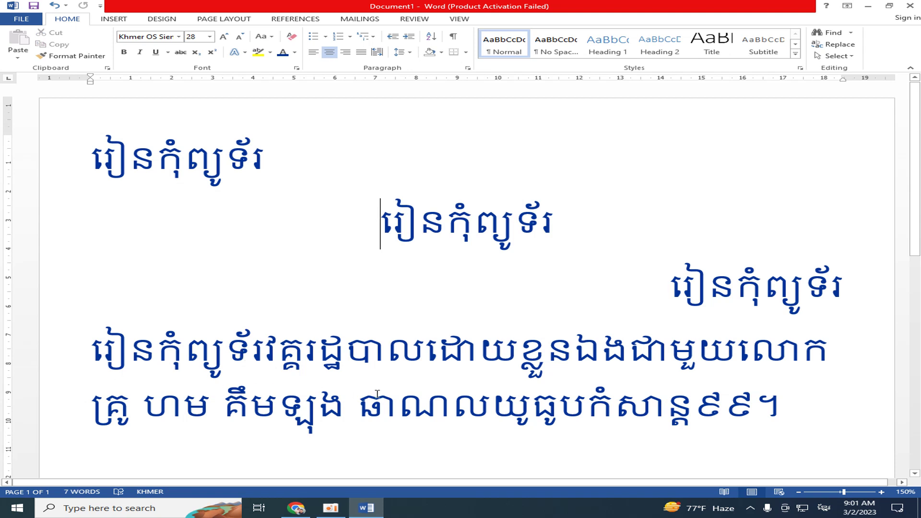
{"action": "mouse_move", "coordinate": [95, 142]}
{"action": "left_mouse_down"}
{"action": "mouse_move", "coordinate": [576, 290]}
{"action": "mouse_move", "coordinate": [888, 456]}
{"action": "left_mouse_up"}
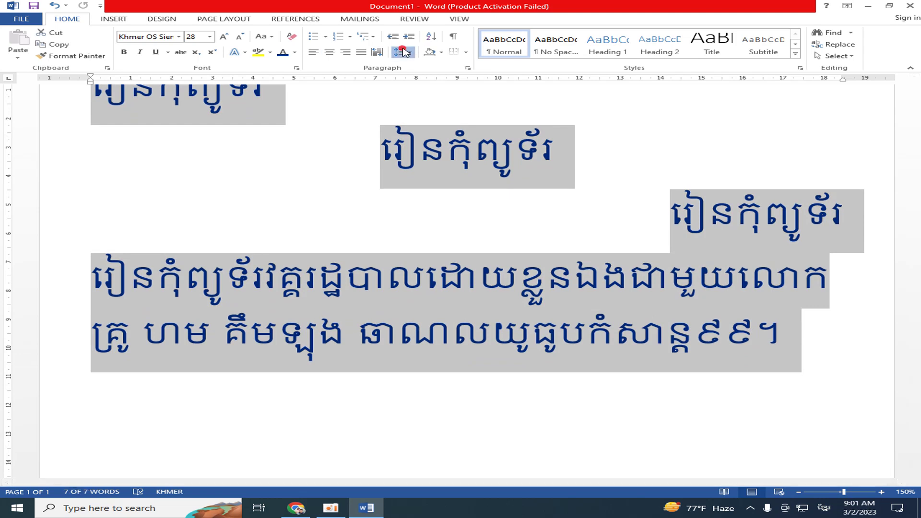
{"action": "left_click", "coordinate": [406, 52]}
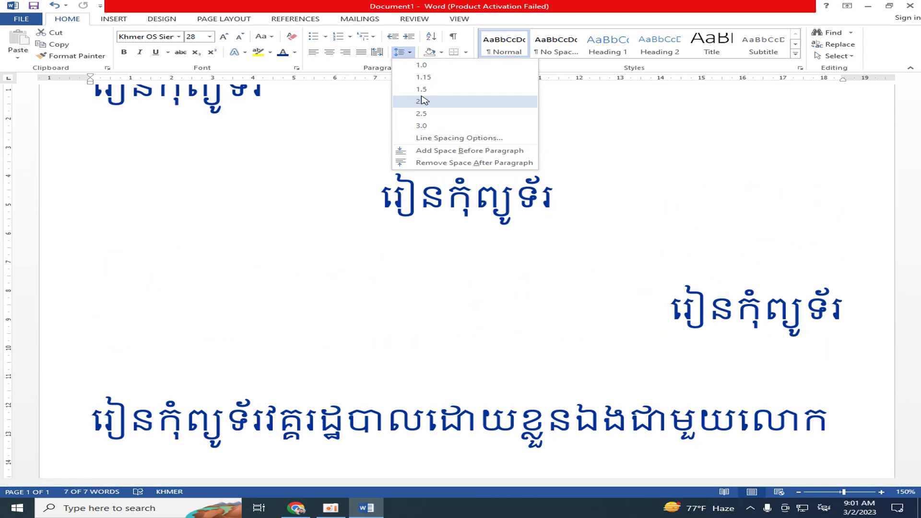
{"action": "left_click", "coordinate": [425, 70]}
Step: Select all text with Ctrl+A and remove the space after each paragraph
{"action": "key", "text": "ctrl+a"}
{"action": "left_click", "coordinate": [402, 52]}
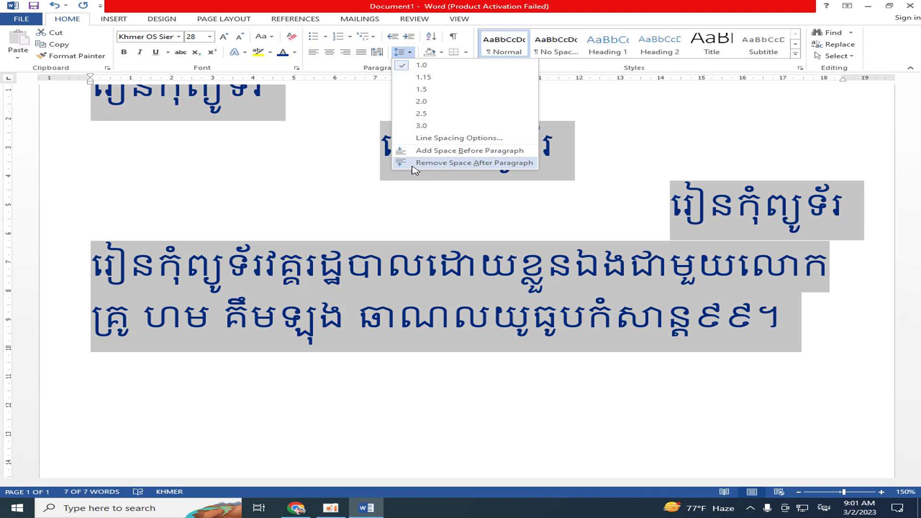
{"action": "left_click", "coordinate": [474, 163]}
{"action": "left_click", "coordinate": [404, 342]}
{"action": "scroll", "coordinate": [424, 206], "scroll_direction": "up", "scroll_amount": 3}
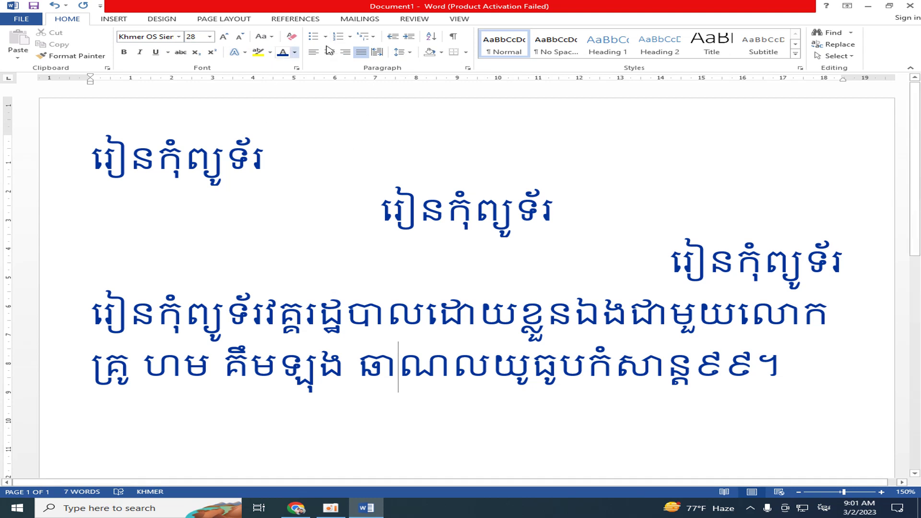
Step: Select all the Khmer text and change its font colour to the standard blue
{"action": "key", "text": "Up"}
{"action": "left_click_drag", "start_coordinate": [82, 130], "coordinate": [822, 403]}
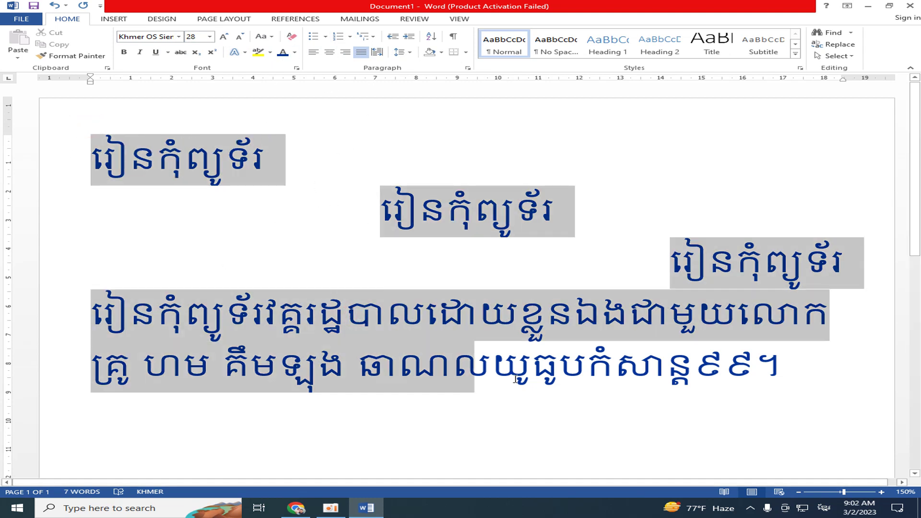
{"action": "left_click", "coordinate": [295, 52]}
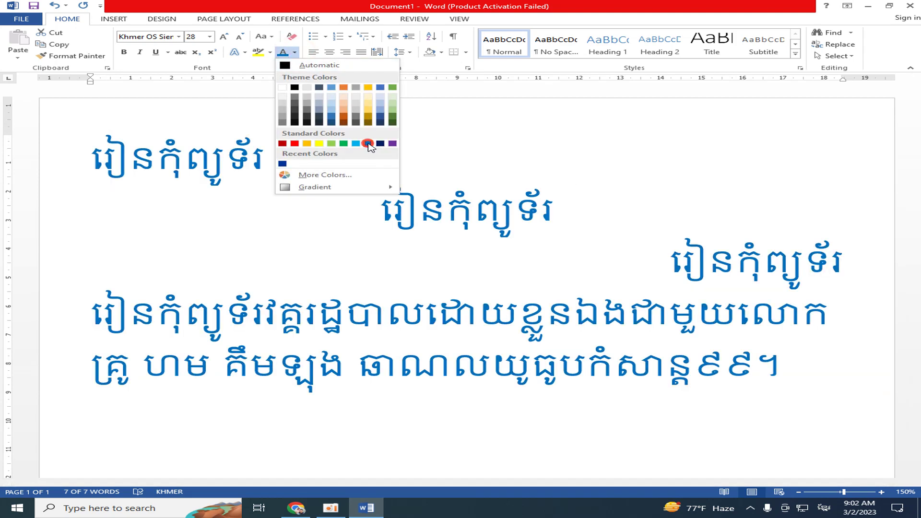
{"action": "left_click", "coordinate": [368, 144]}
{"action": "left_click", "coordinate": [397, 165]}
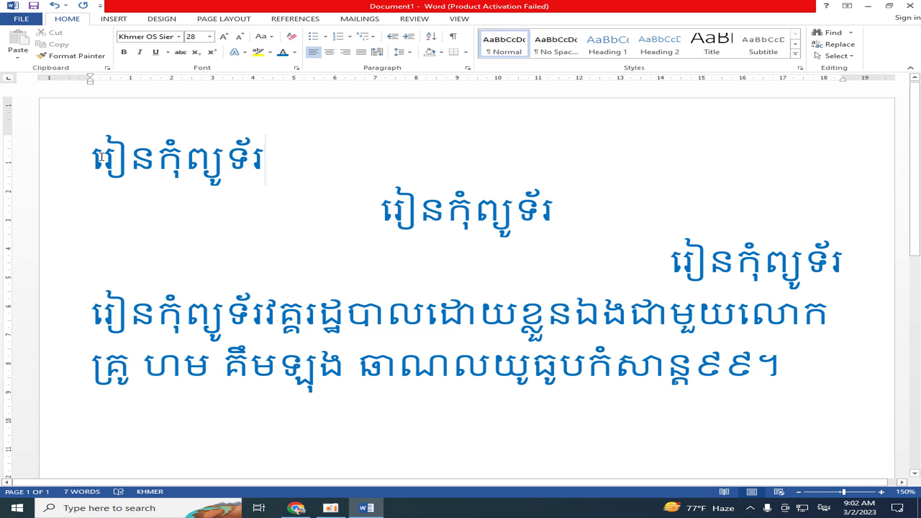
Step: Set the first Khmer line's font to Khmer OS Muol Light and reselect its text
{"action": "left_click", "coordinate": [75, 160]}
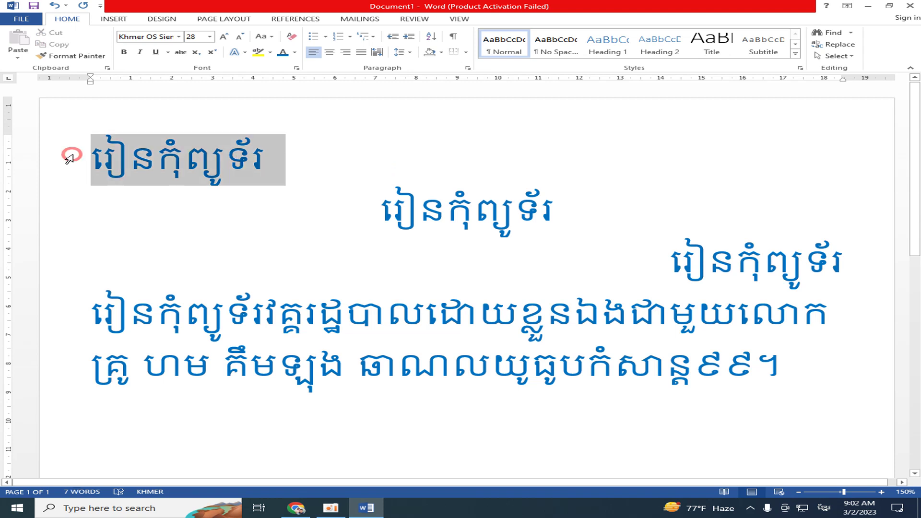
{"action": "left_click", "coordinate": [173, 210]}
{"action": "left_click_drag", "start_coordinate": [82, 158], "coordinate": [267, 158]}
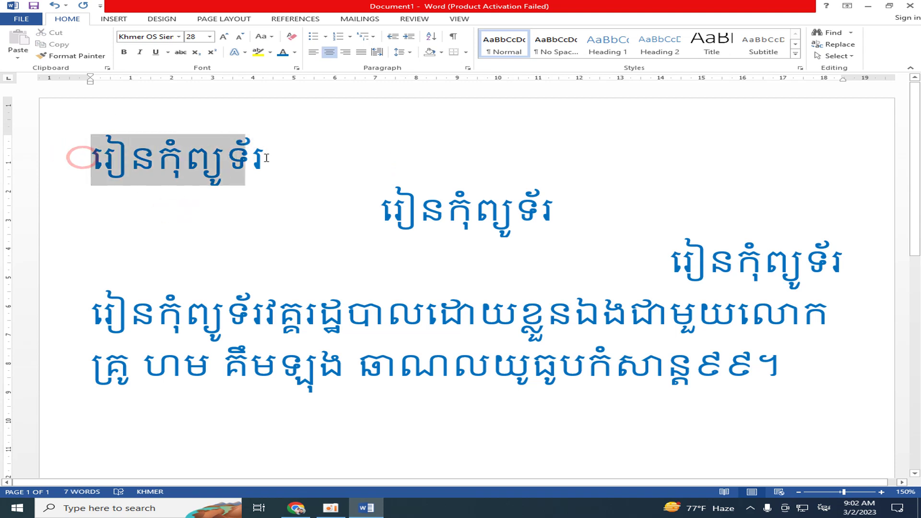
{"action": "left_click", "coordinate": [179, 37]}
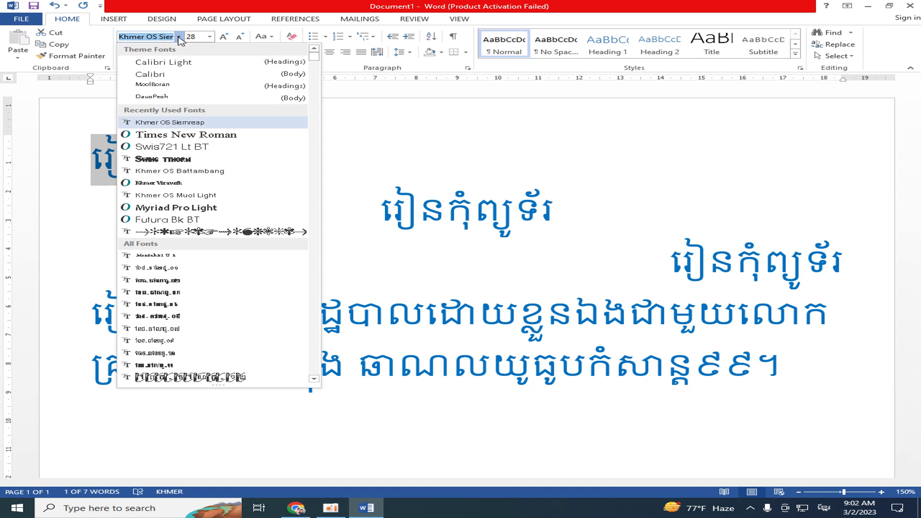
{"action": "left_click", "coordinate": [203, 197]}
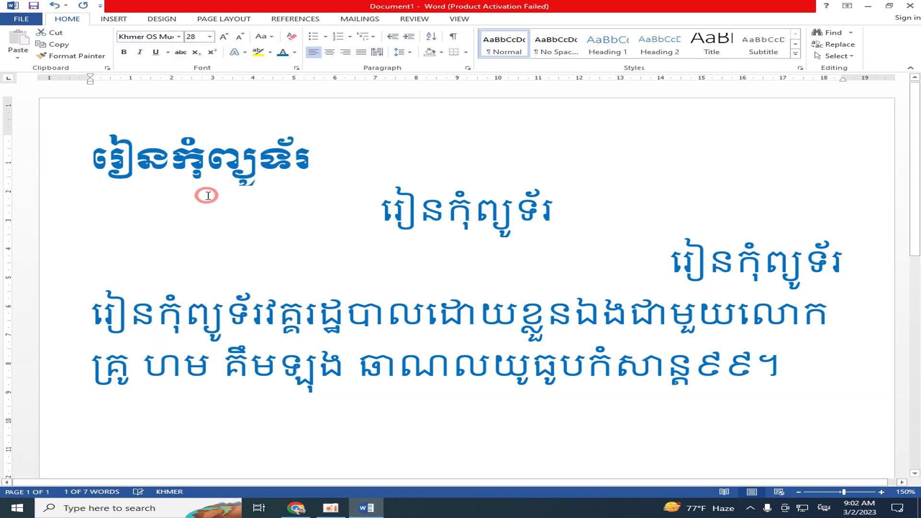
{"action": "left_click", "coordinate": [312, 176]}
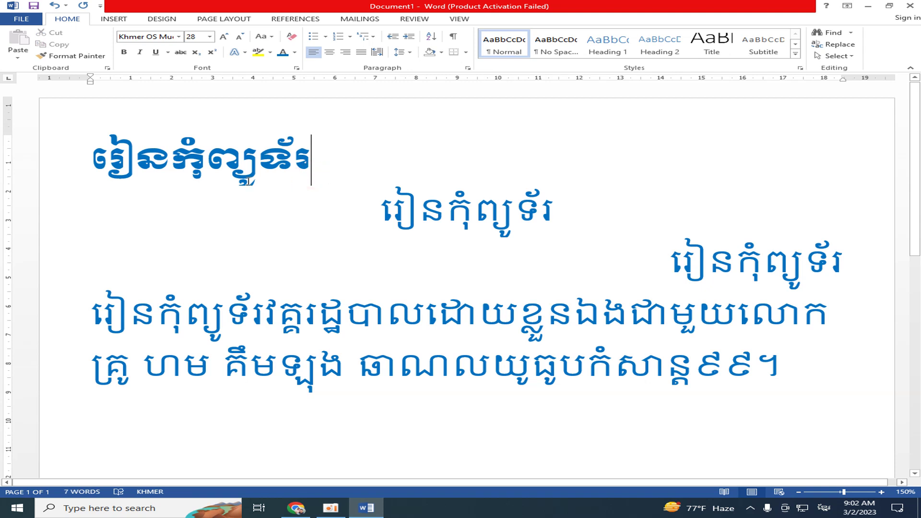
{"action": "left_click", "coordinate": [379, 207]}
{"action": "left_click", "coordinate": [463, 216]}
{"action": "mouse_move", "coordinate": [319, 157]}
{"action": "left_mouse_down"}
{"action": "mouse_move", "coordinate": [259, 155]}
{"action": "mouse_move", "coordinate": [288, 155]}
{"action": "left_mouse_up"}
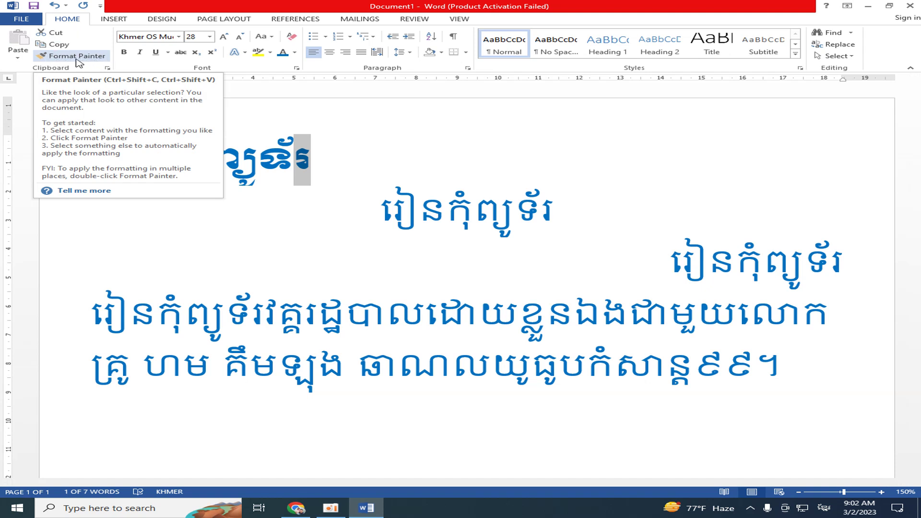
Step: Use Format Painter to copy the first line's styling to the second line, third line and long paragraph
{"action": "left_click", "coordinate": [80, 57]}
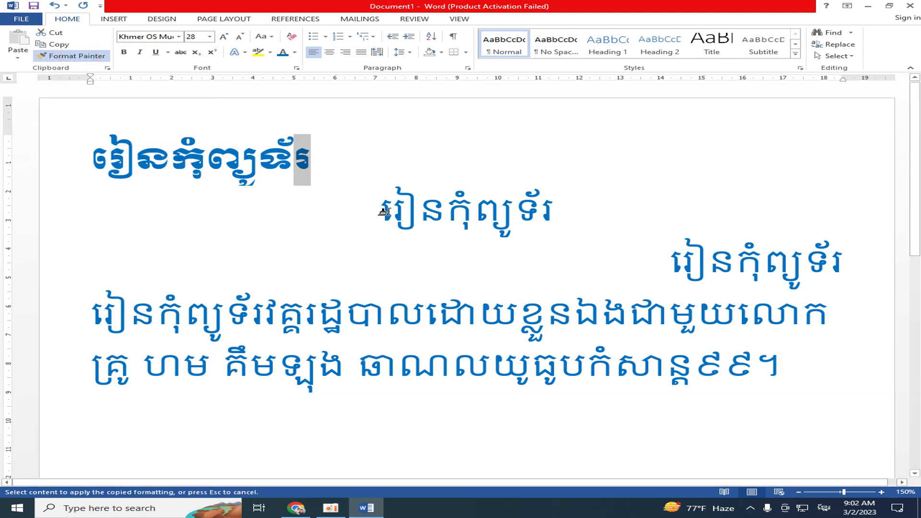
{"action": "left_click_drag", "start_coordinate": [376, 205], "coordinate": [578, 220]}
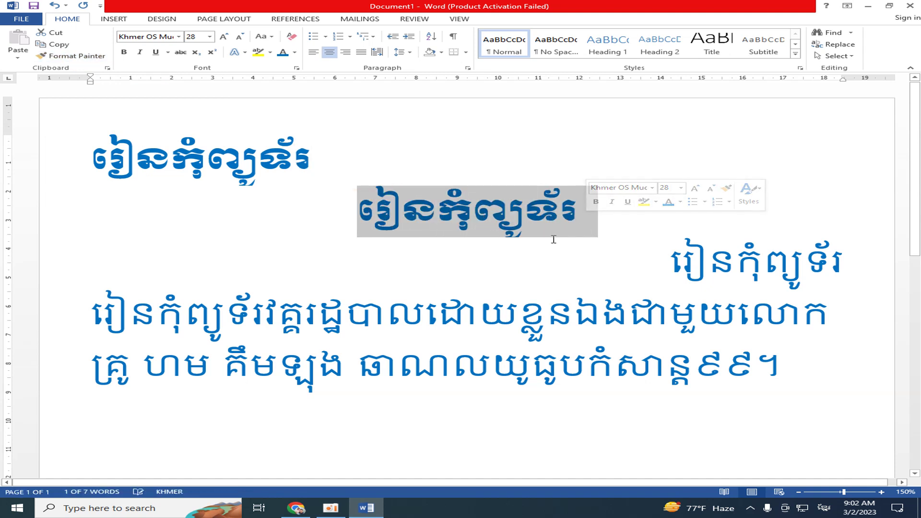
{"action": "left_click", "coordinate": [54, 58]}
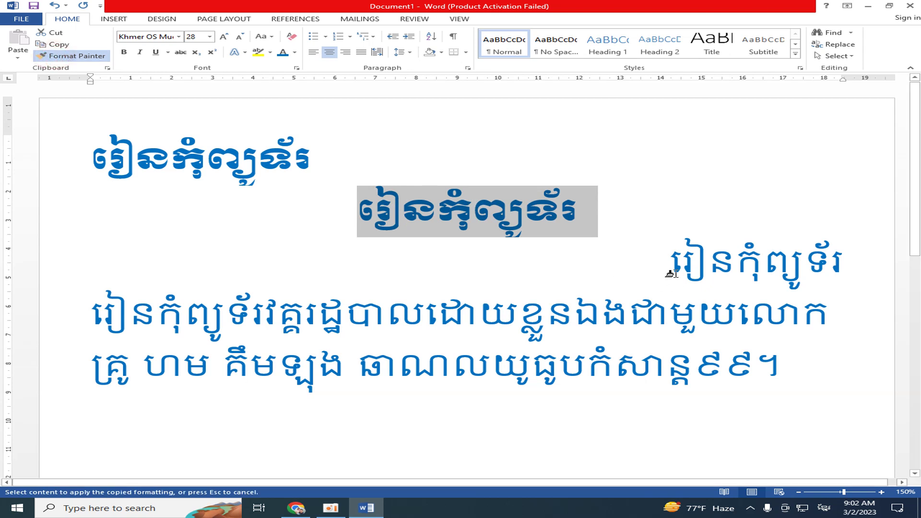
{"action": "left_click_drag", "start_coordinate": [671, 267], "coordinate": [865, 290]}
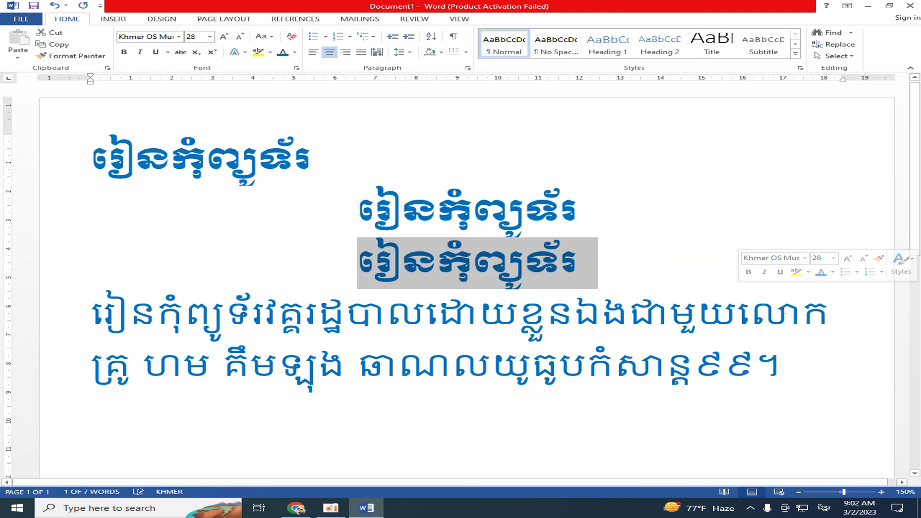
{"action": "left_click", "coordinate": [44, 55]}
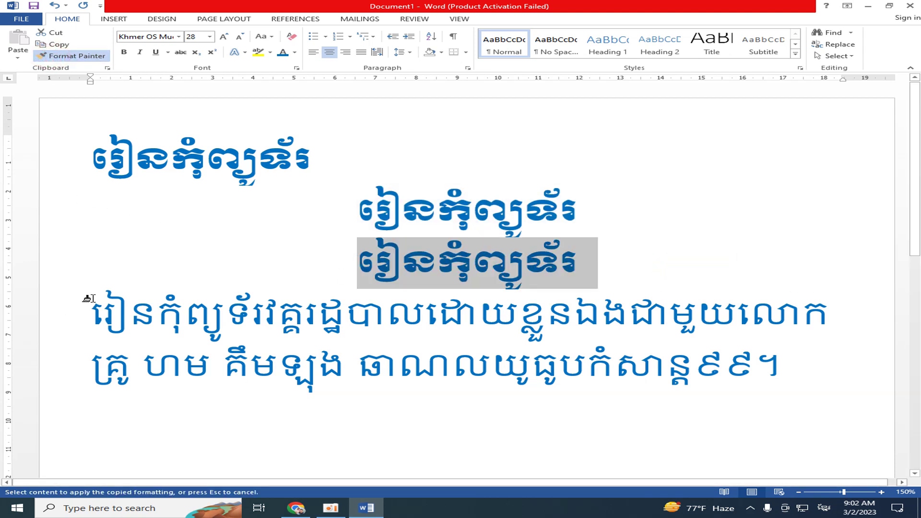
{"action": "left_click_drag", "start_coordinate": [93, 310], "coordinate": [786, 384]}
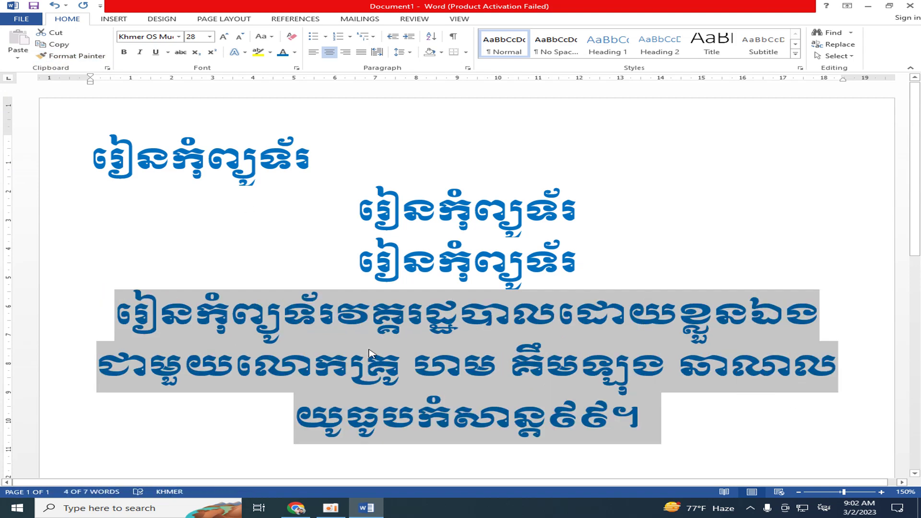
{"action": "left_click", "coordinate": [520, 184]}
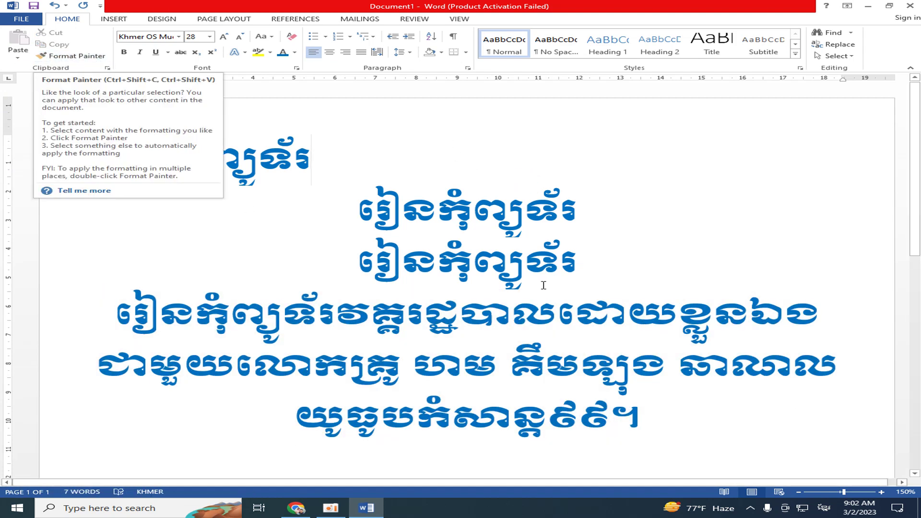
{"action": "left_click", "coordinate": [640, 208]}
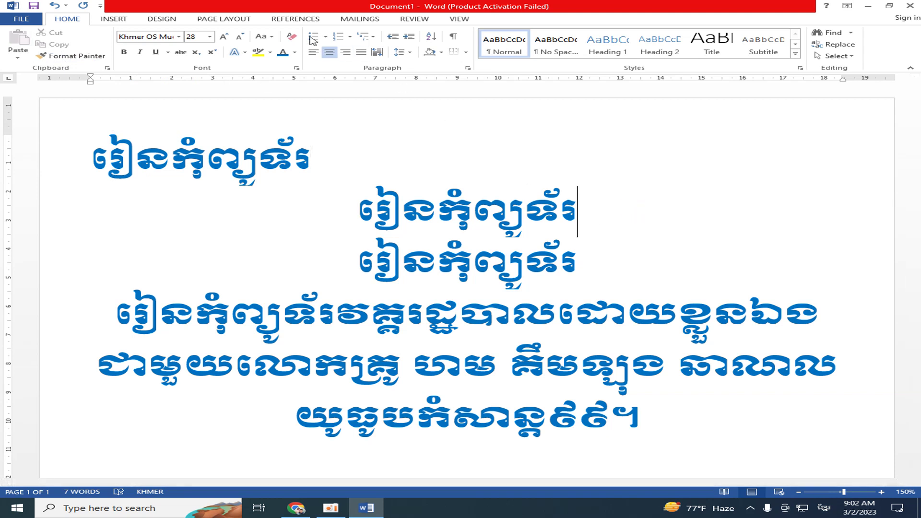